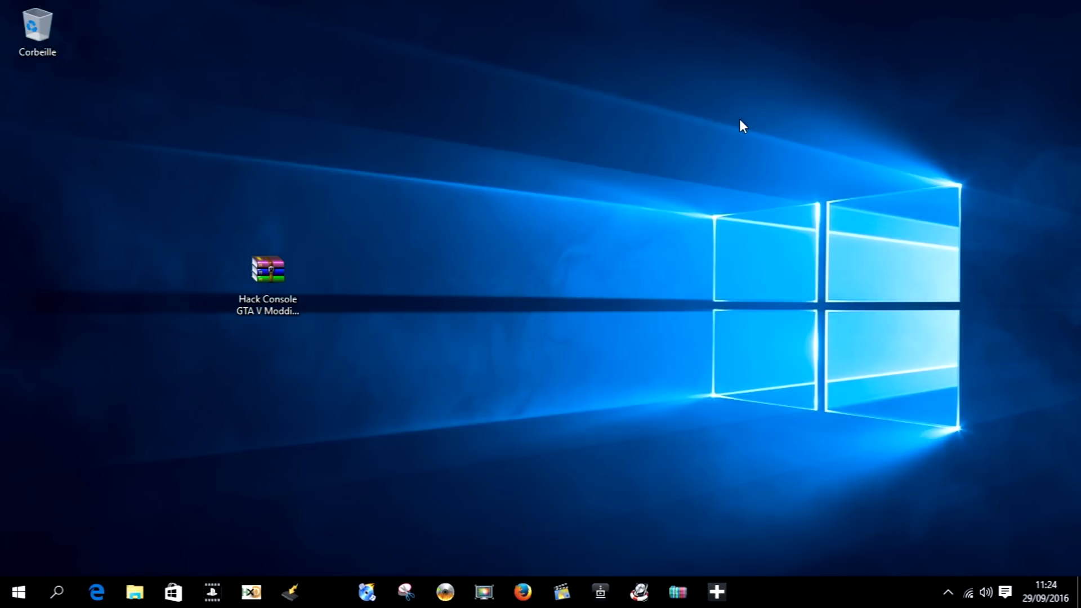
# - Check the GTA V ISO's file size in its Properties dialog on the desktop
pyautogui.click(275, 287)
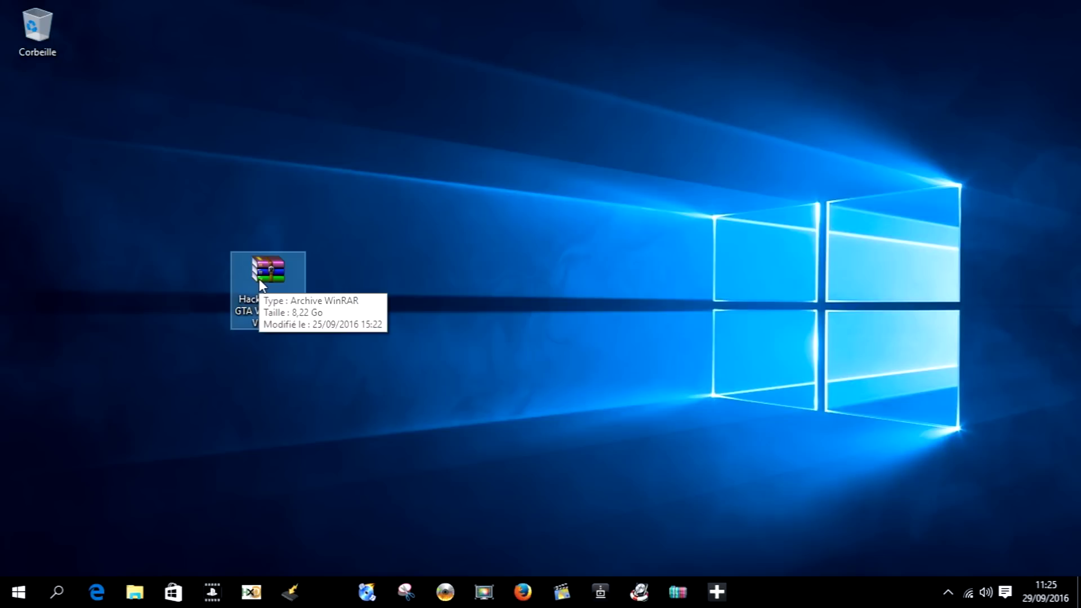
pyautogui.rightClick(259, 279)
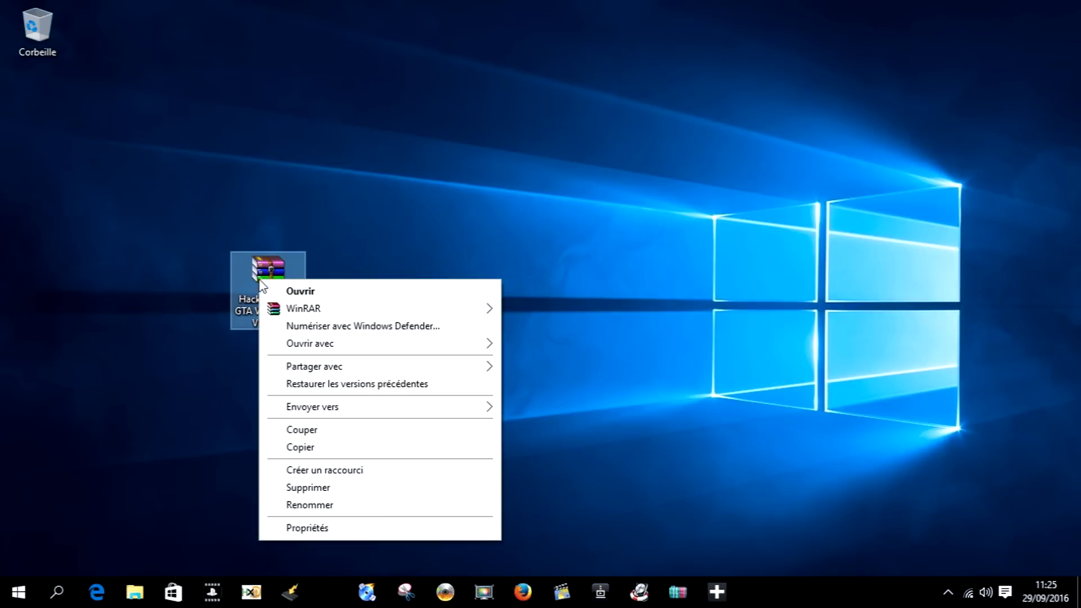
pyautogui.click(346, 529)
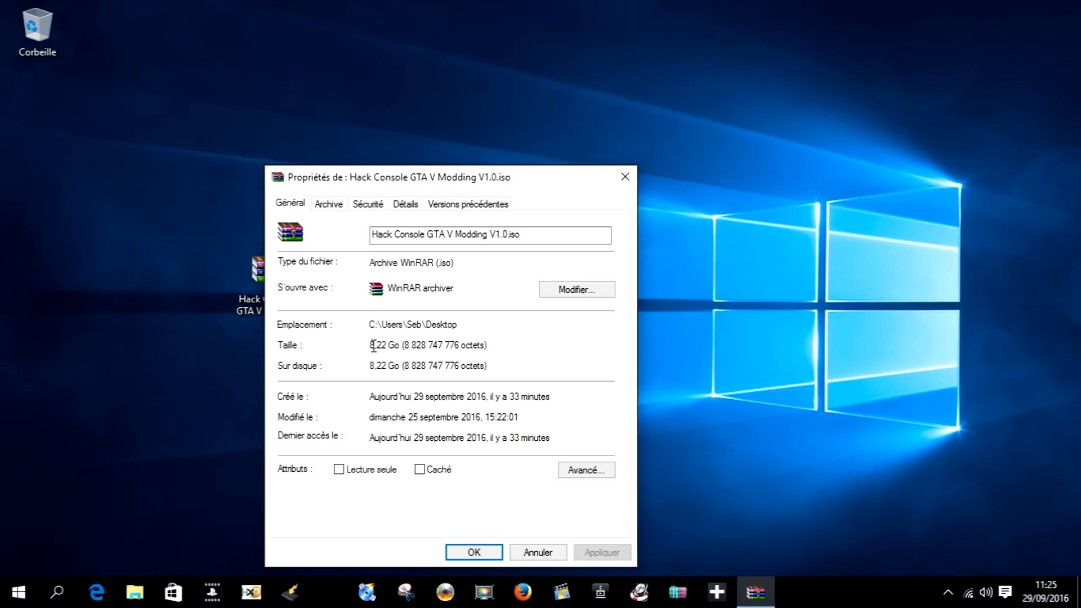
pyautogui.moveTo(371, 345); pyautogui.dragTo(488, 333)
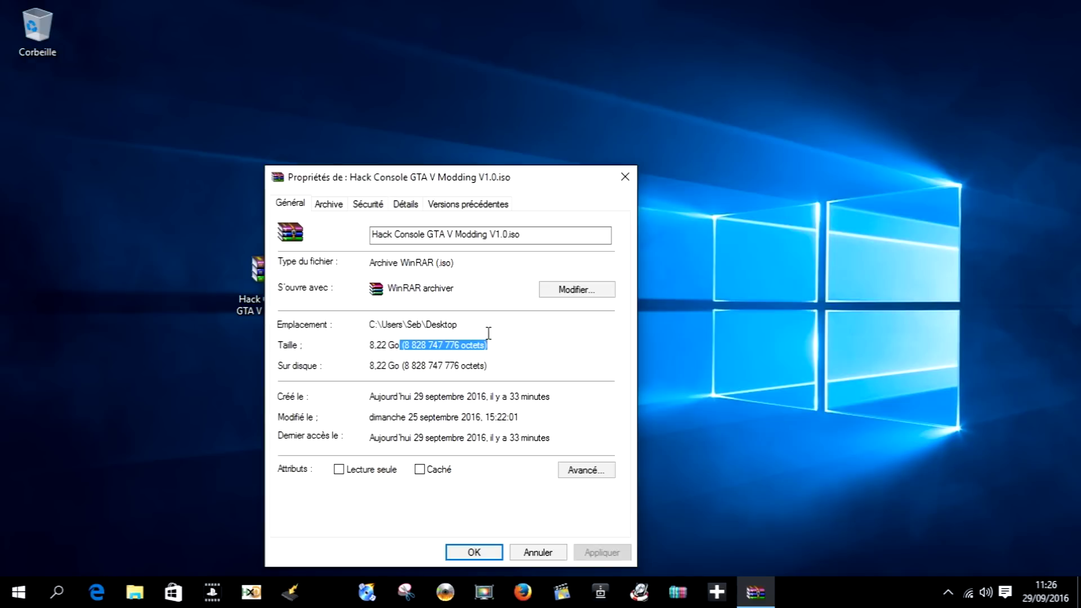
pyautogui.click(625, 176)
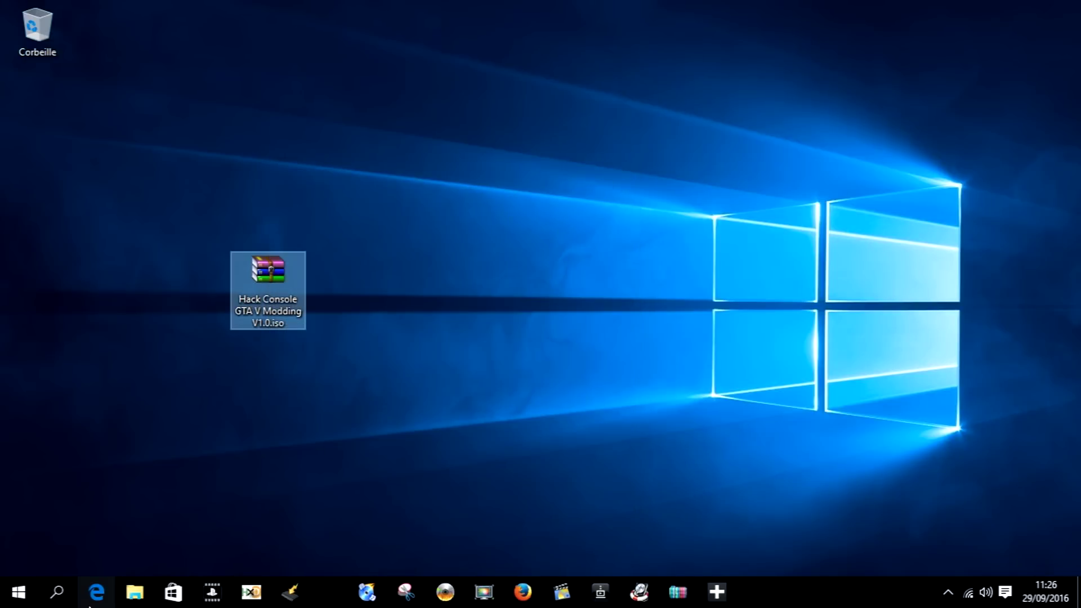
# - Launch FileZilla by searching 'fil' and dismiss the new version notice
pyautogui.click(65, 601)
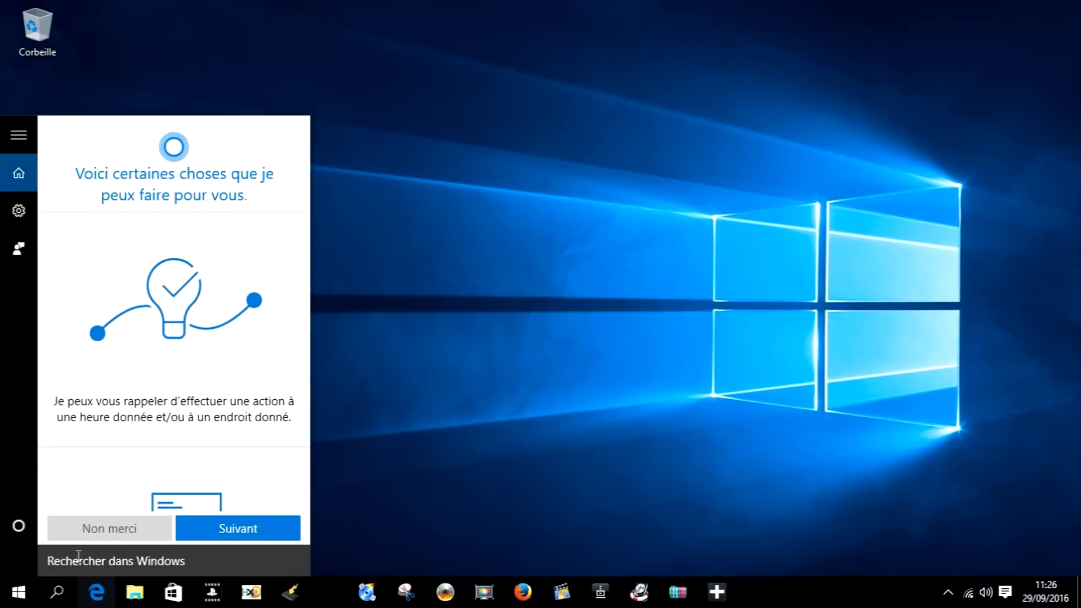
pyautogui.click(78, 556)
pyautogui.write('fil')
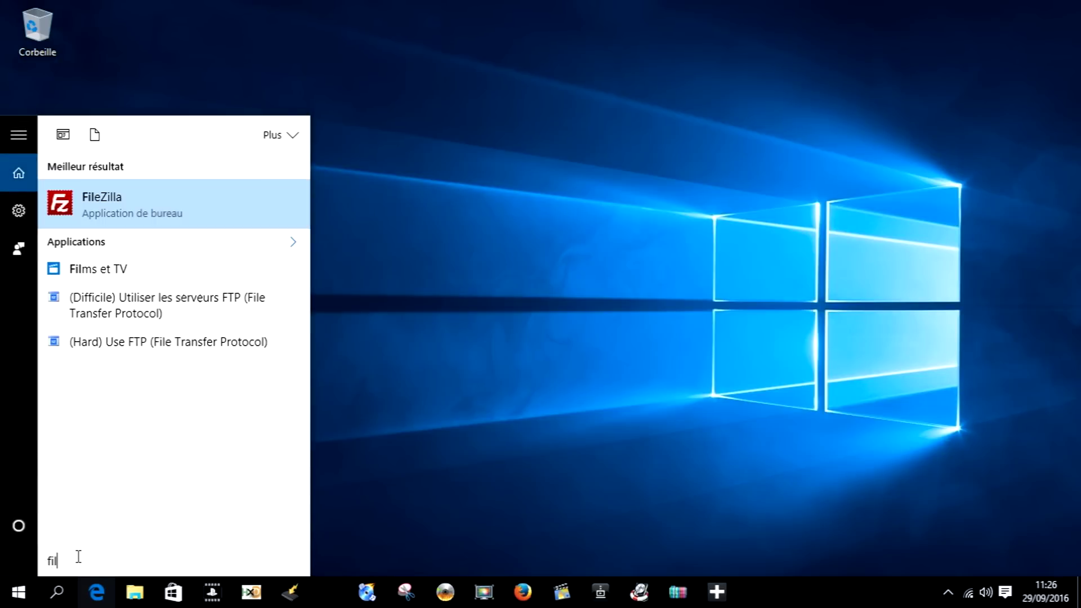
pyautogui.click(114, 201)
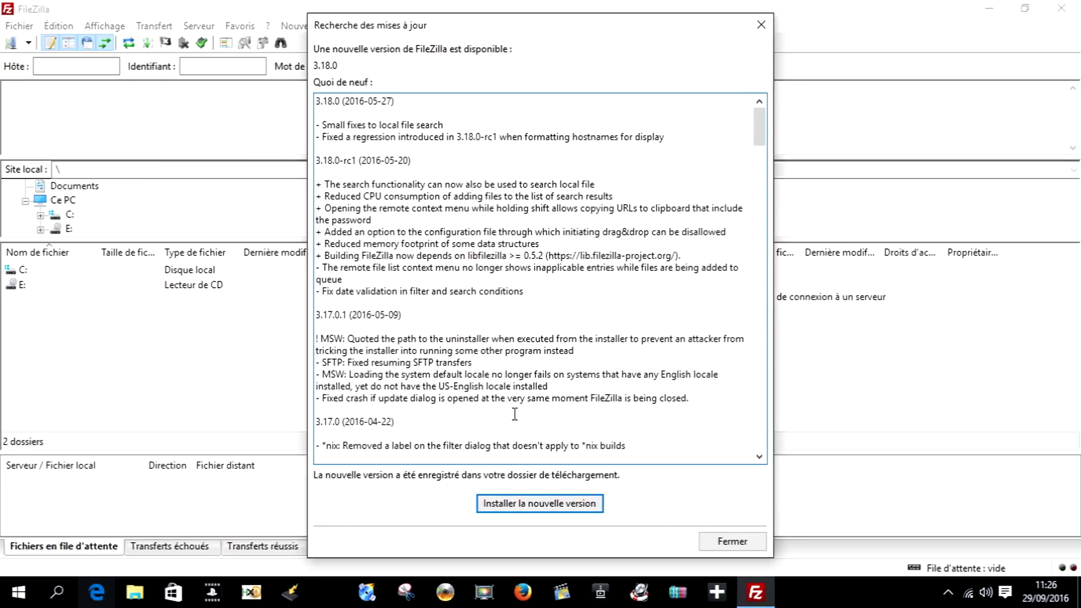
pyautogui.click(732, 542)
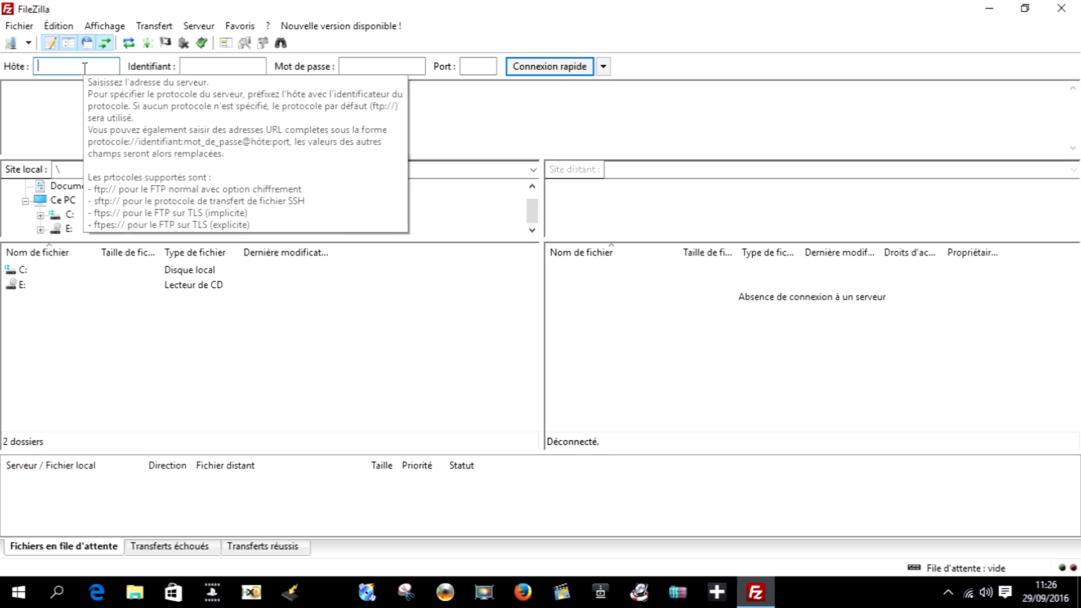
# - Quick-connect to host 192.168.0.7 on port 21 with the PS3's FTP username and password
pyautogui.write('192.168.0.7')
pyautogui.click(221, 69)
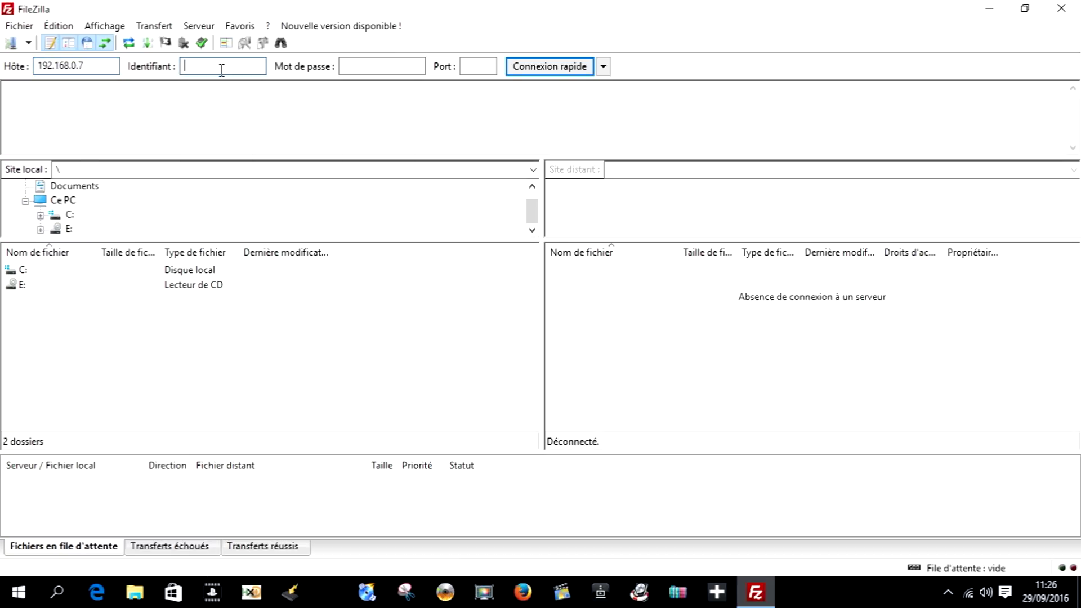
pyautogui.write('ps3')
pyautogui.click(381, 66)
pyautogui.write('ps')
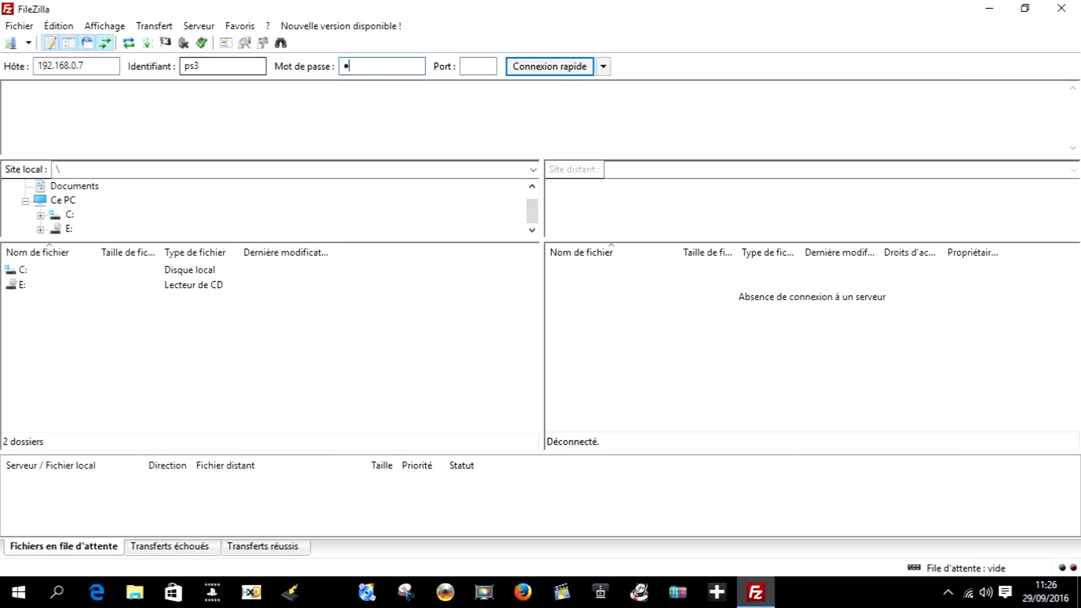
pyautogui.write('3')
pyautogui.click(478, 66)
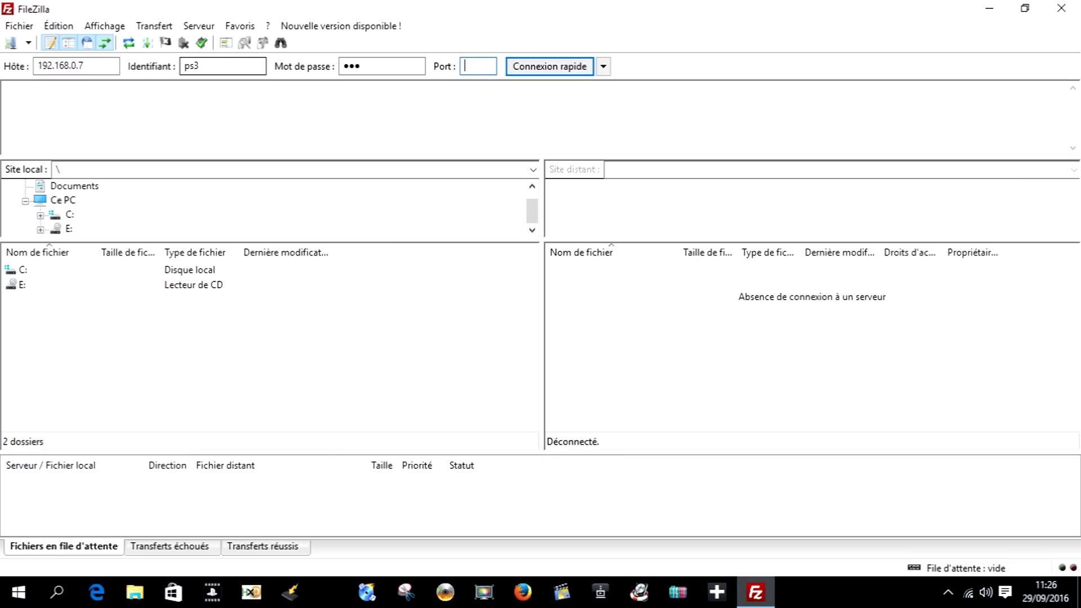
pyautogui.write('21')
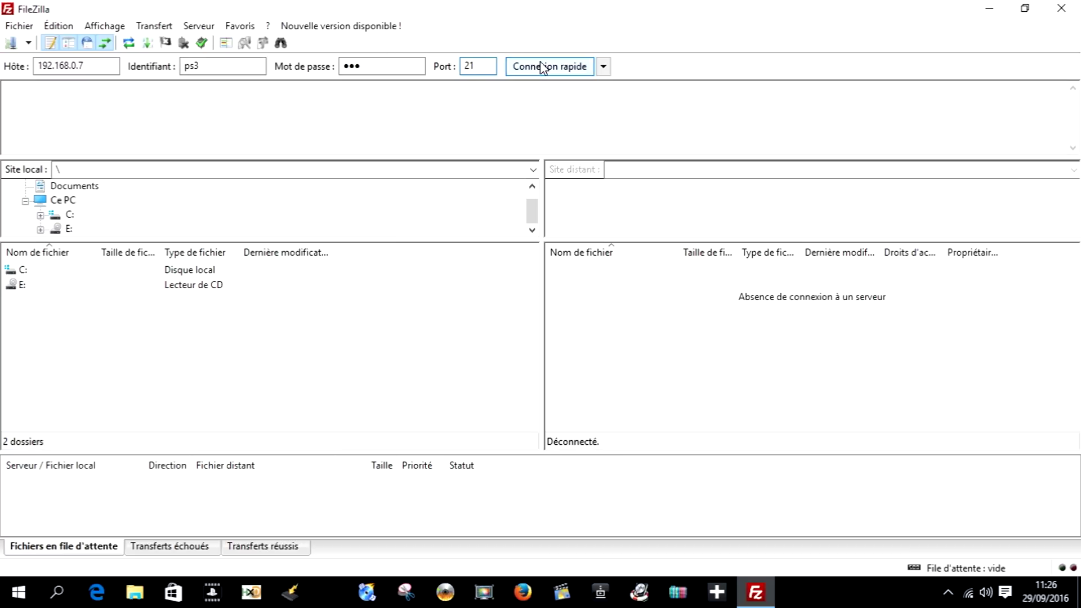
pyautogui.click(540, 66)
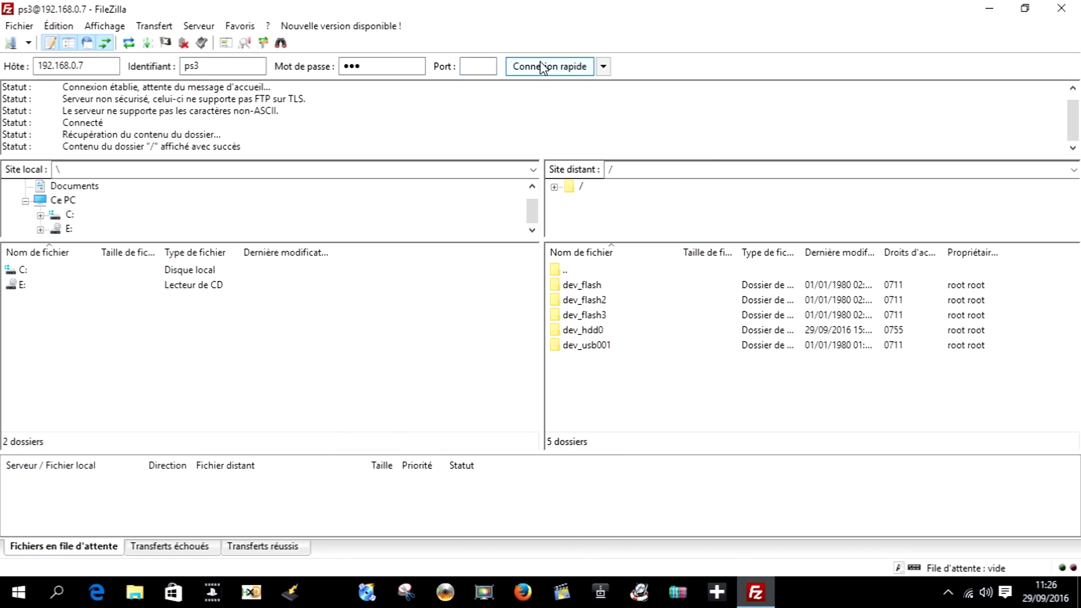
# - Open dev_hdd0 then the empty PS3ISO folder on the PS3, and restore FileZilla's window size
pyautogui.click(621, 289)
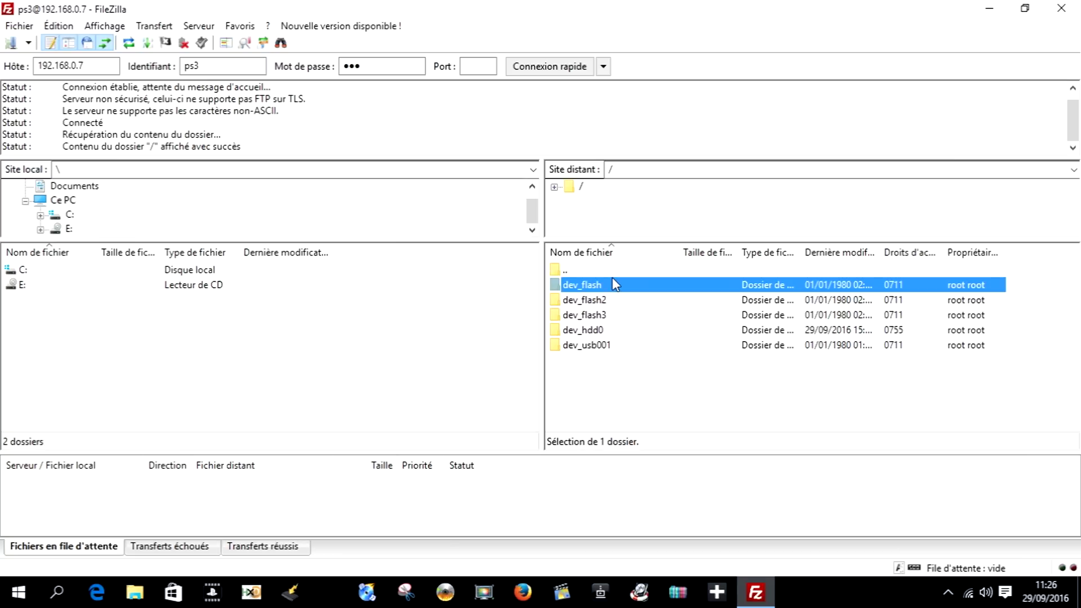
pyautogui.click(612, 331)
pyautogui.doubleClick(612, 331)
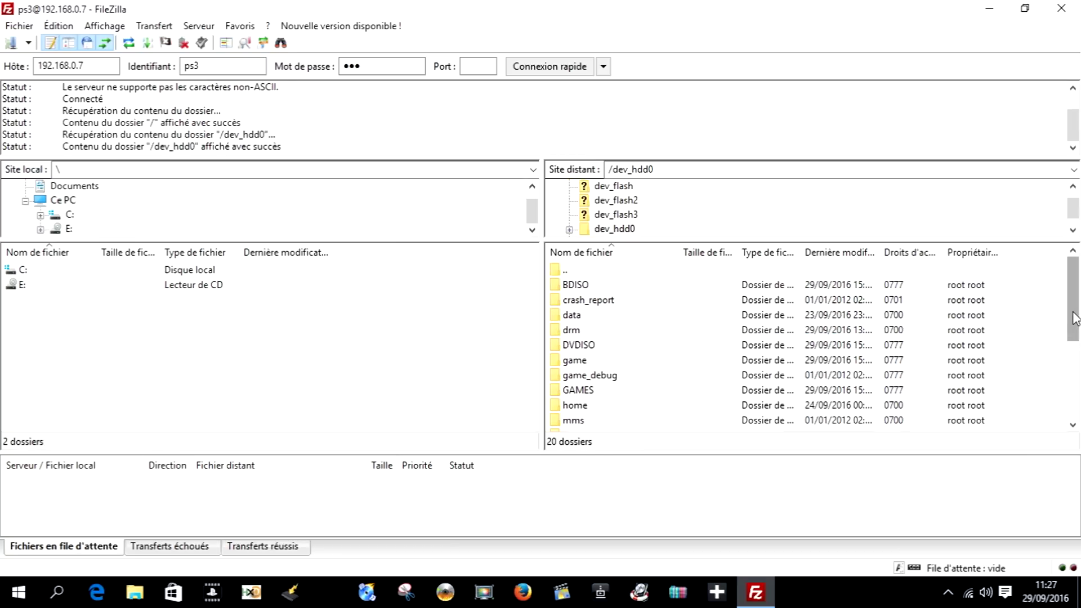
pyautogui.click(1075, 358)
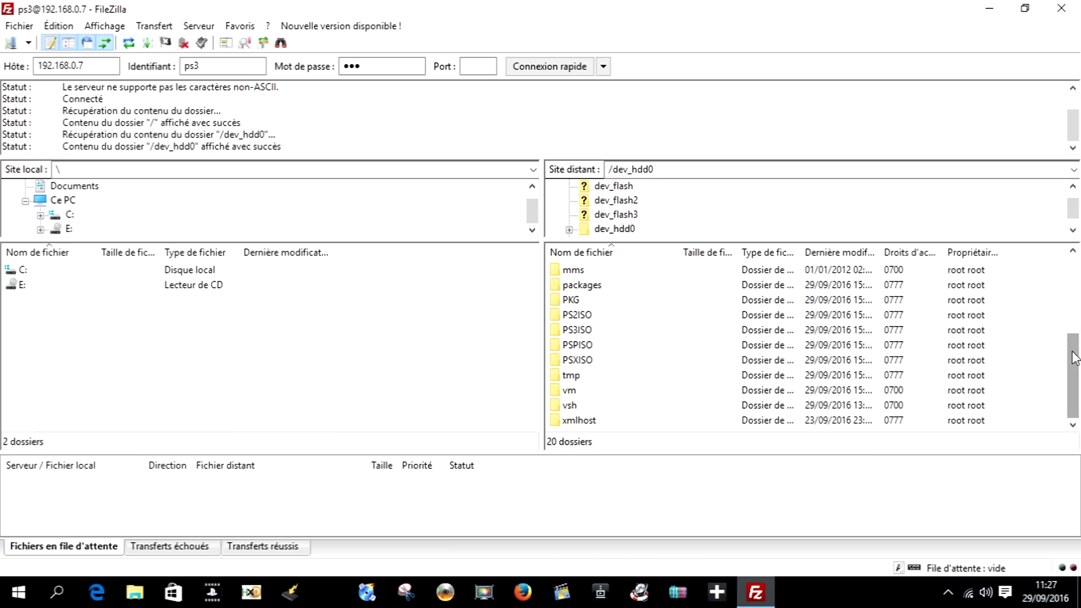
pyautogui.click(580, 337)
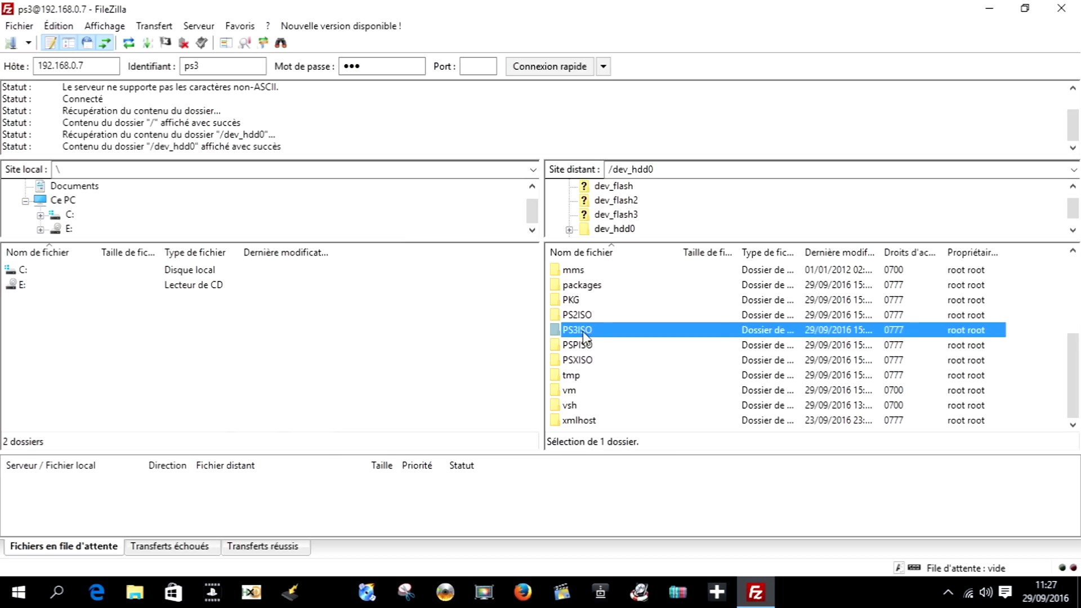
pyautogui.doubleClick(584, 336)
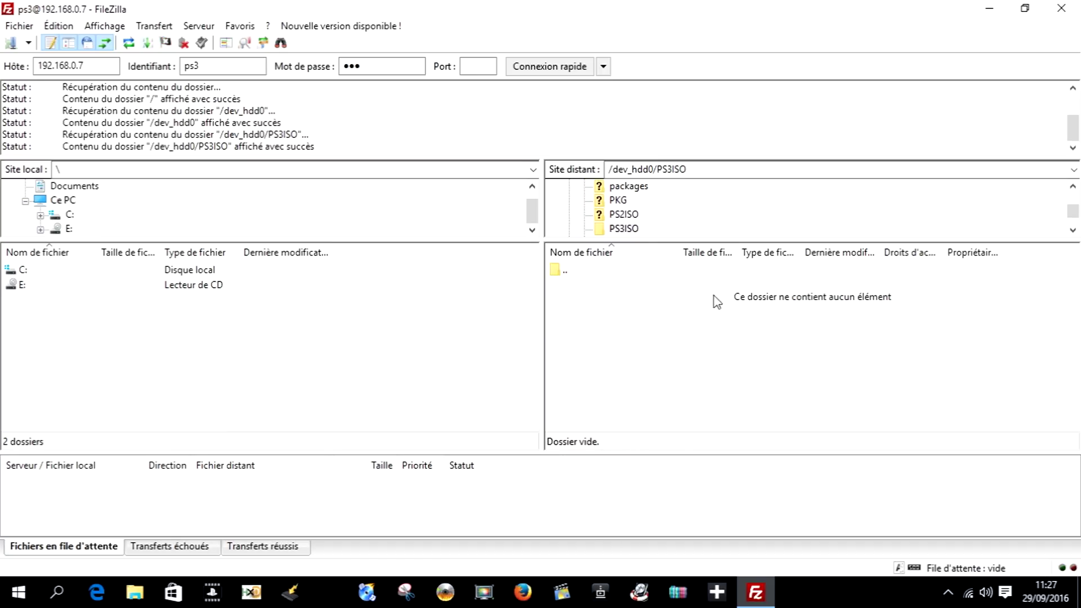
pyautogui.click(1023, 9)
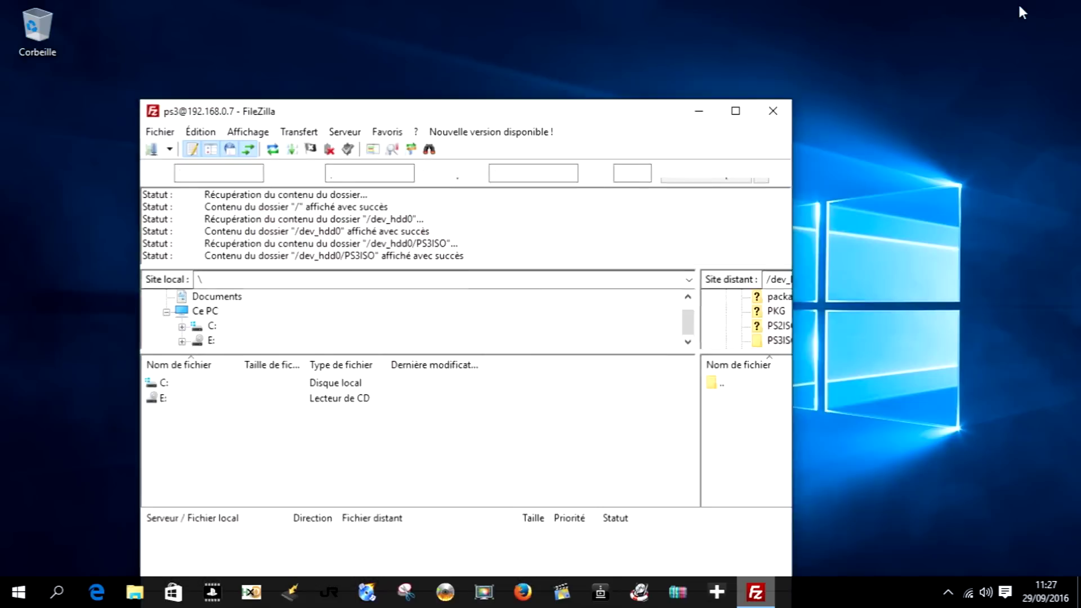
# - Drag the GTA V ISO from the desktop into the remote /dev_hdd0/PS3ISO pane to upload it
pyautogui.moveTo(635, 136); pyautogui.dragTo(851, 20)
pyautogui.click(265, 280)
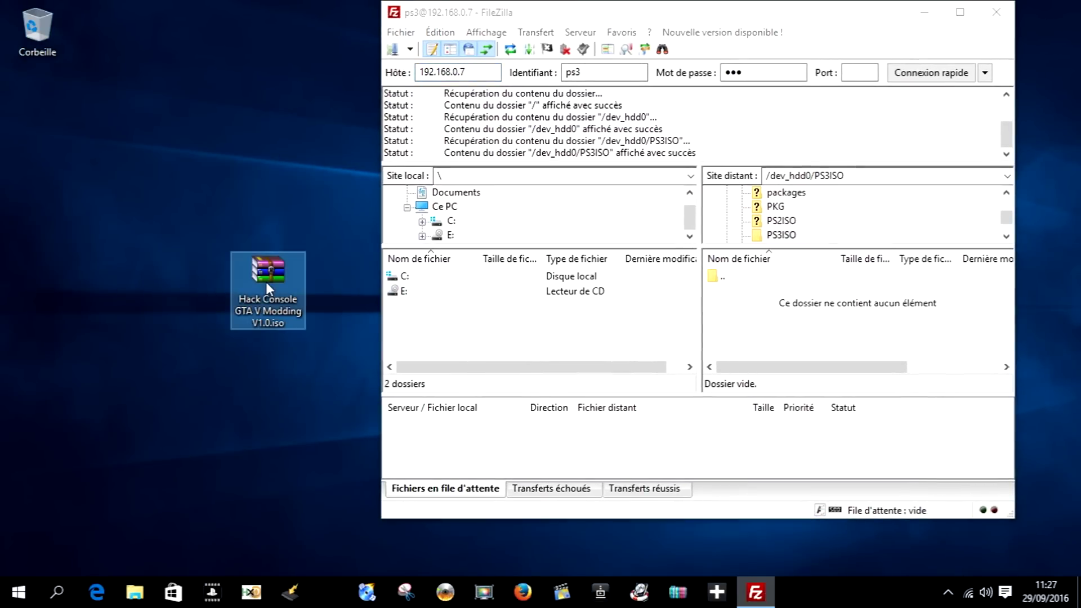
pyautogui.moveTo(265, 281); pyautogui.dragTo(698, 344)
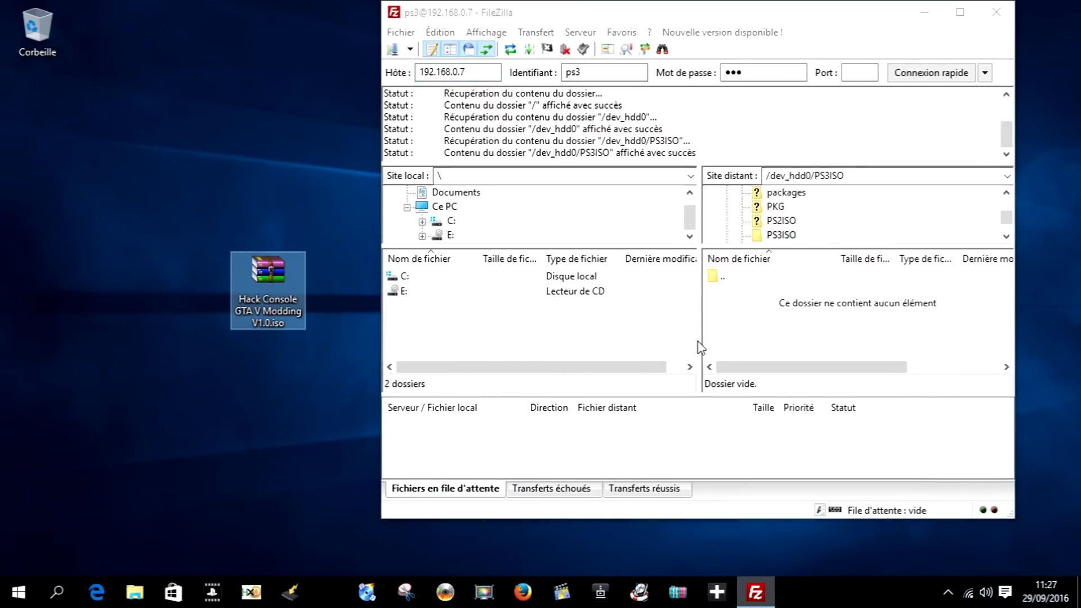
pyautogui.moveTo(269, 286); pyautogui.dragTo(824, 311)
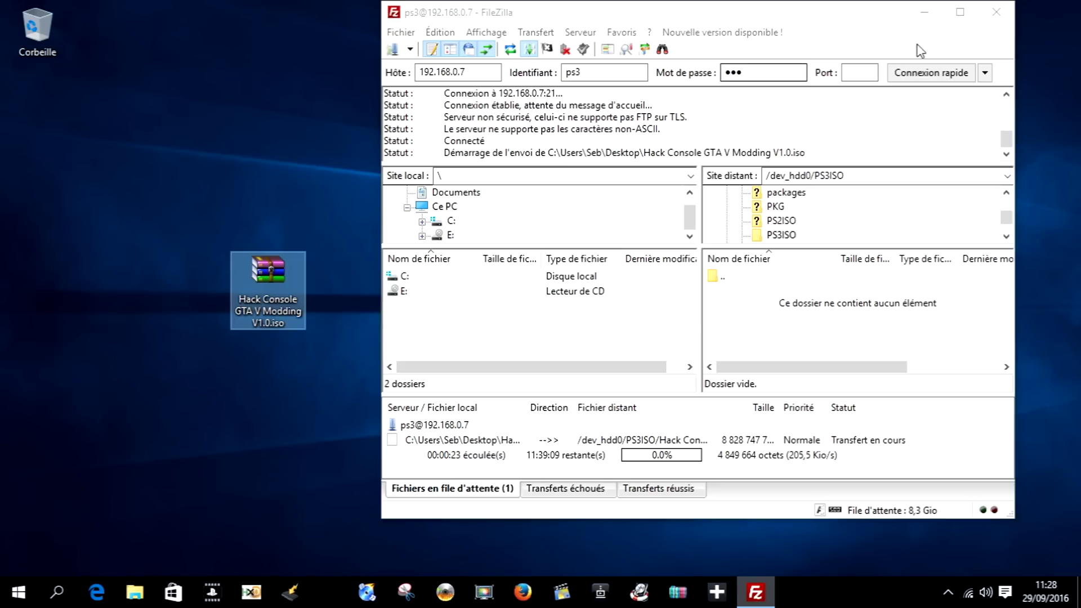
# - Quit FileZilla despite the running transfer and show Ce PC in File Explorer
pyautogui.click(996, 12)
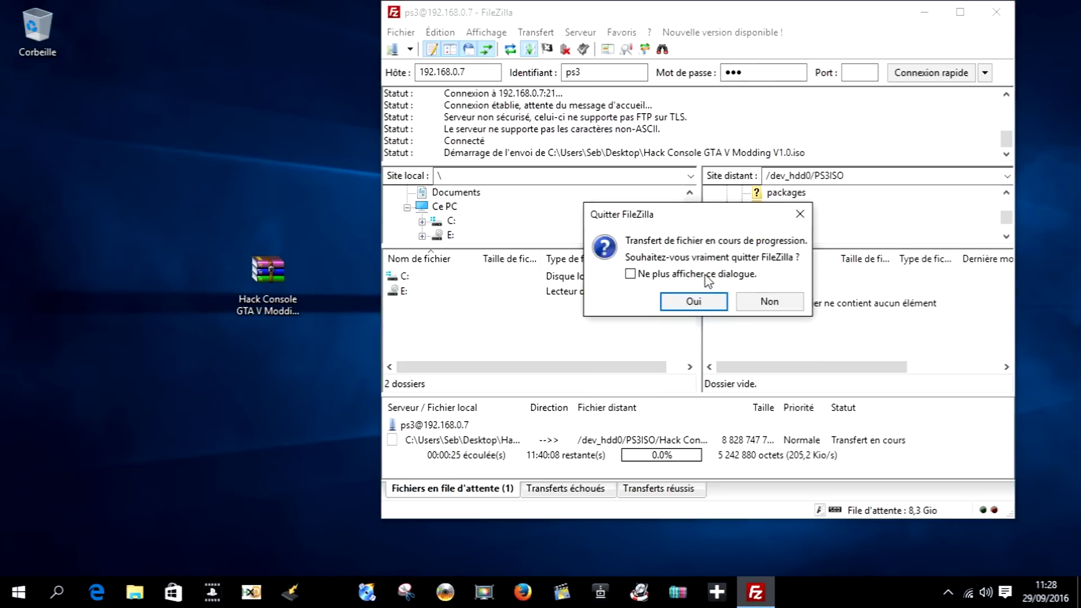
pyautogui.click(695, 300)
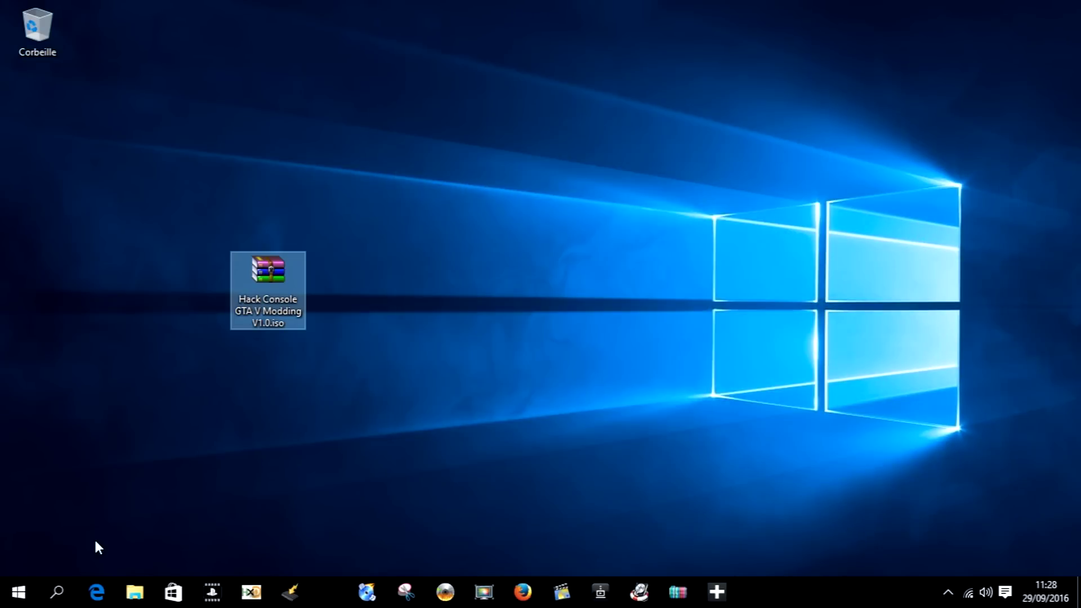
pyautogui.click(140, 599)
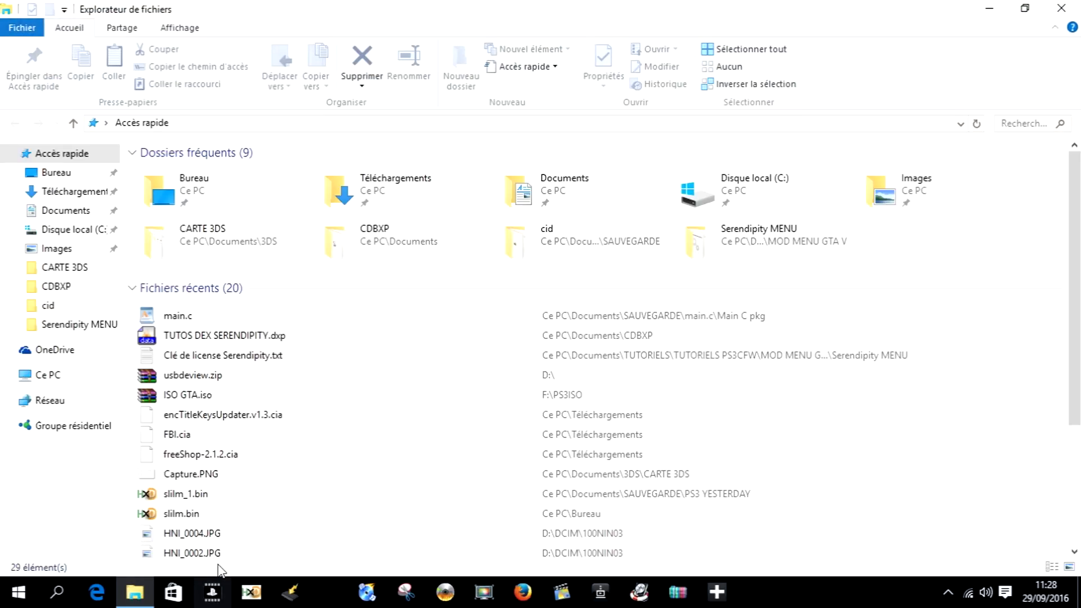
pyautogui.click(41, 376)
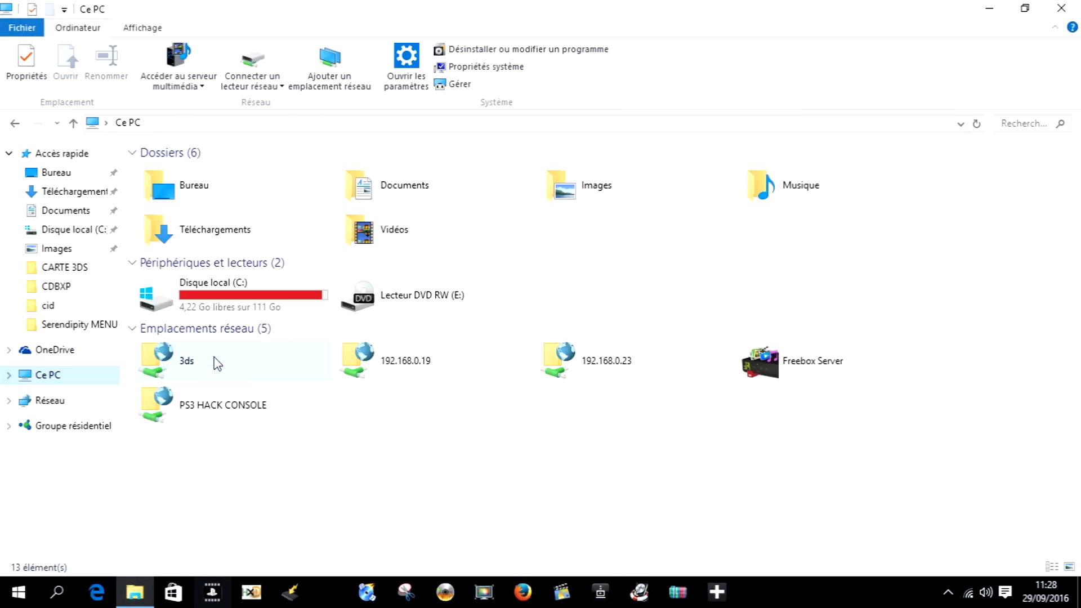
pyautogui.rightClick(582, 487)
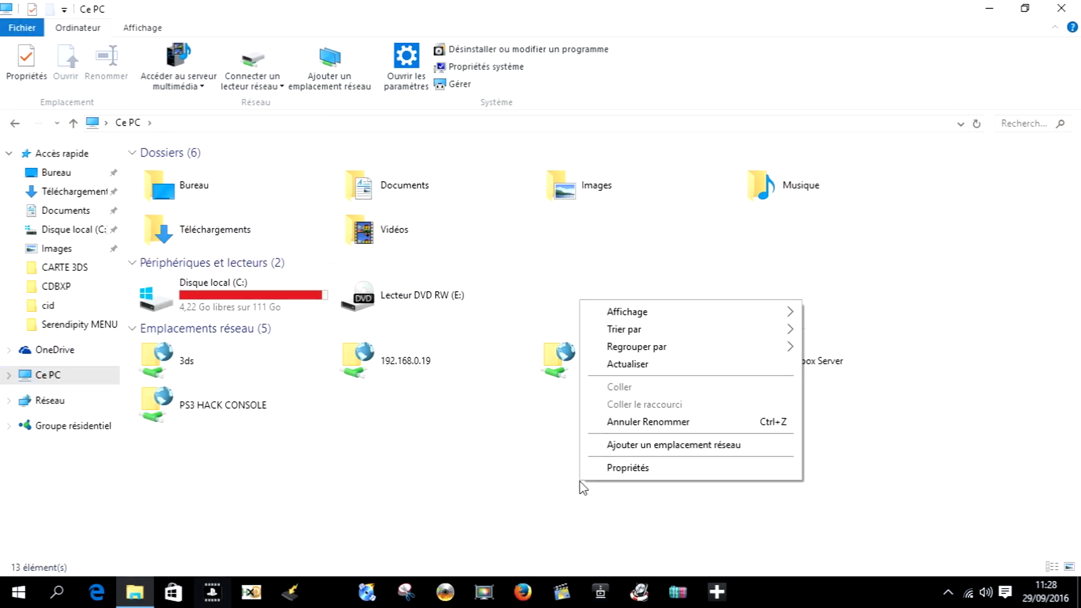
# - Start the Add Network Location wizard with a custom location at ftp://192.168.0.7
pyautogui.click(625, 447)
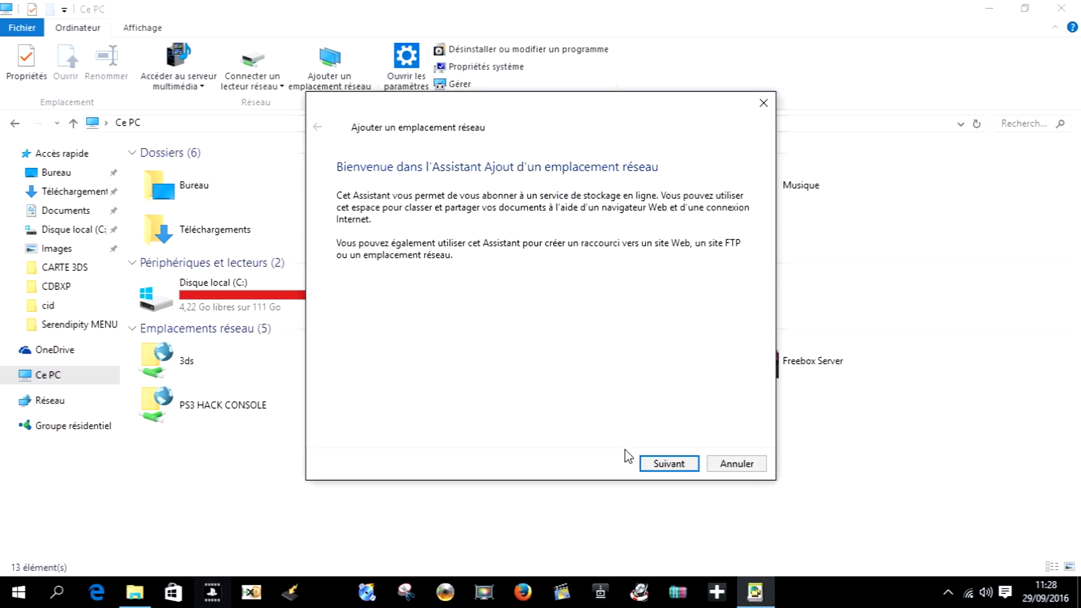
pyautogui.click(671, 463)
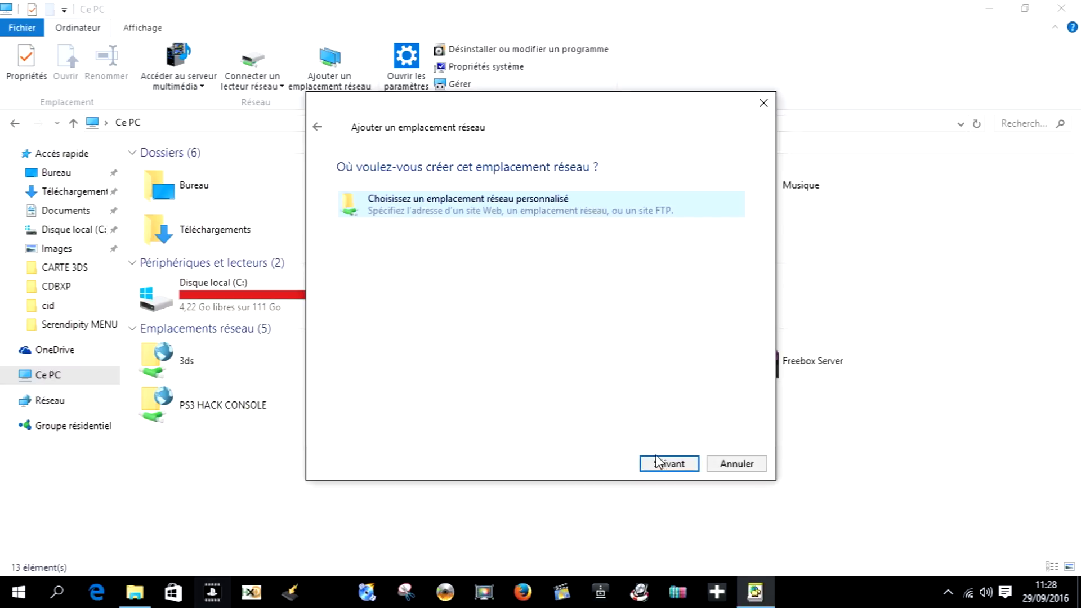
pyautogui.click(669, 463)
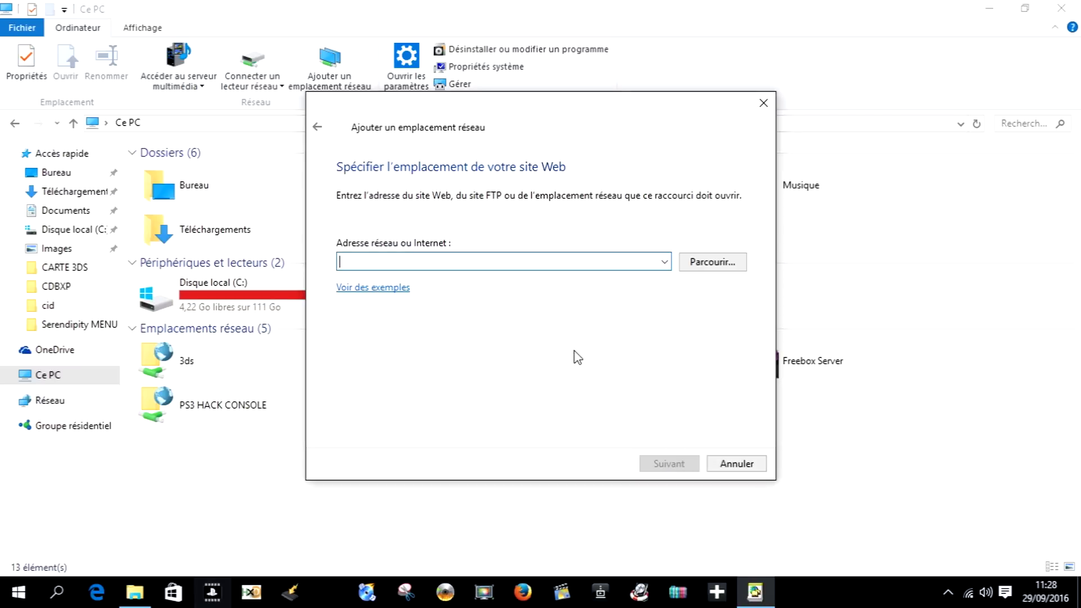
pyautogui.write('ftp')
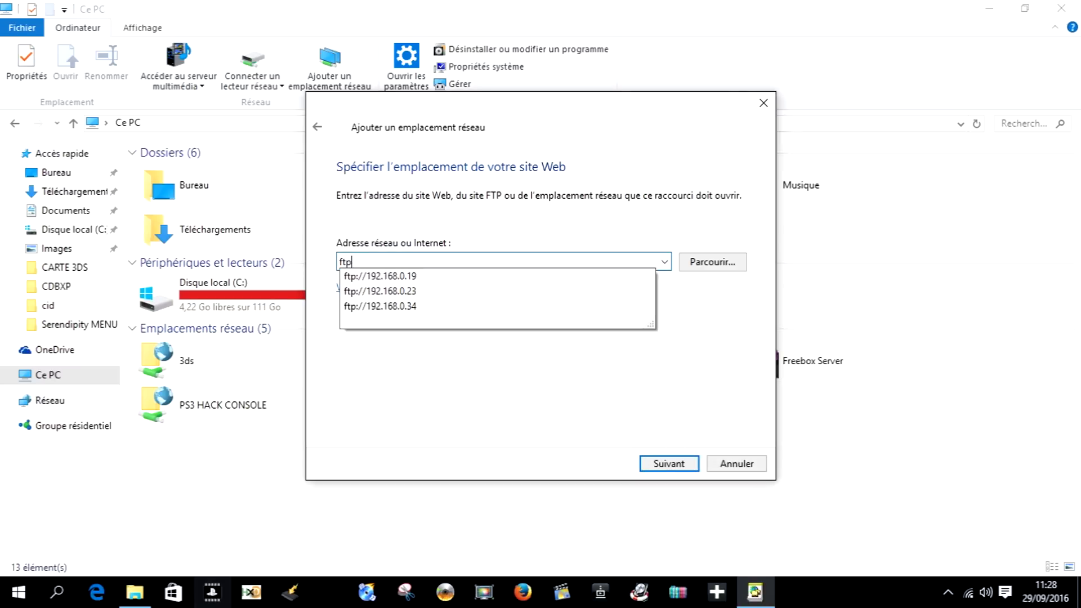
pyautogui.click(498, 276)
pyautogui.click(476, 258)
pyautogui.write('7')
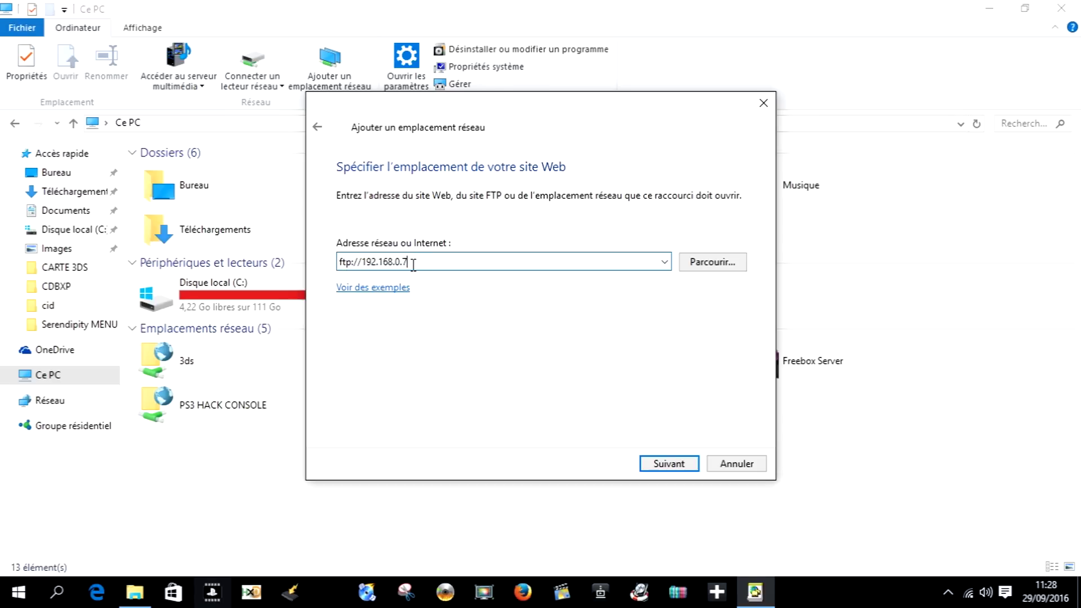
pyautogui.click(683, 464)
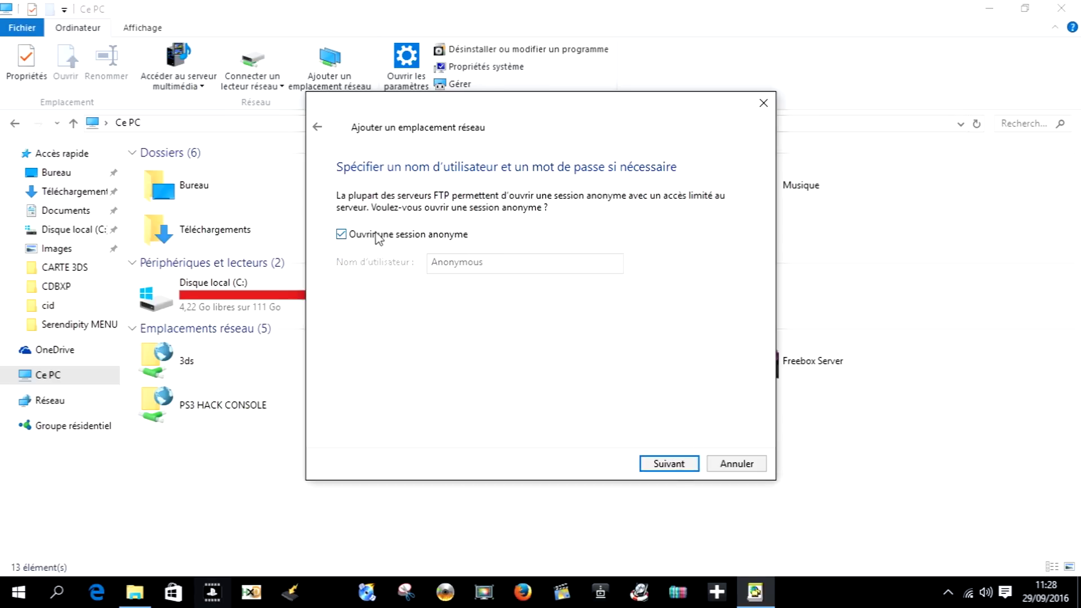
# - Log in with a username instead of anonymously and name the location 'Ma PS3 de test'
pyautogui.click(366, 237)
pyautogui.click(458, 262)
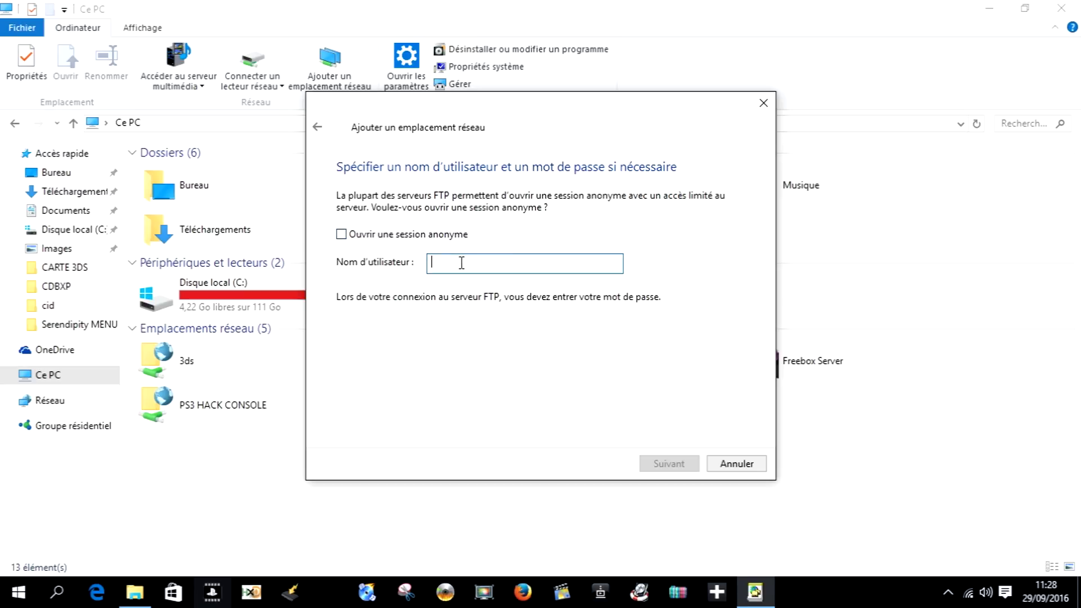
pyautogui.write('ps3')
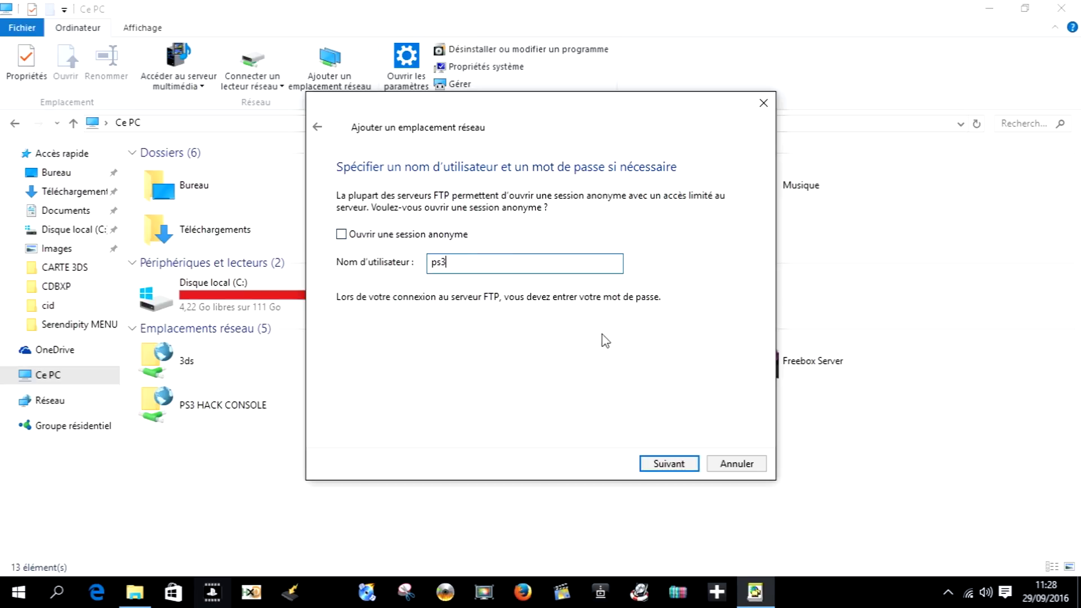
pyautogui.click(670, 464)
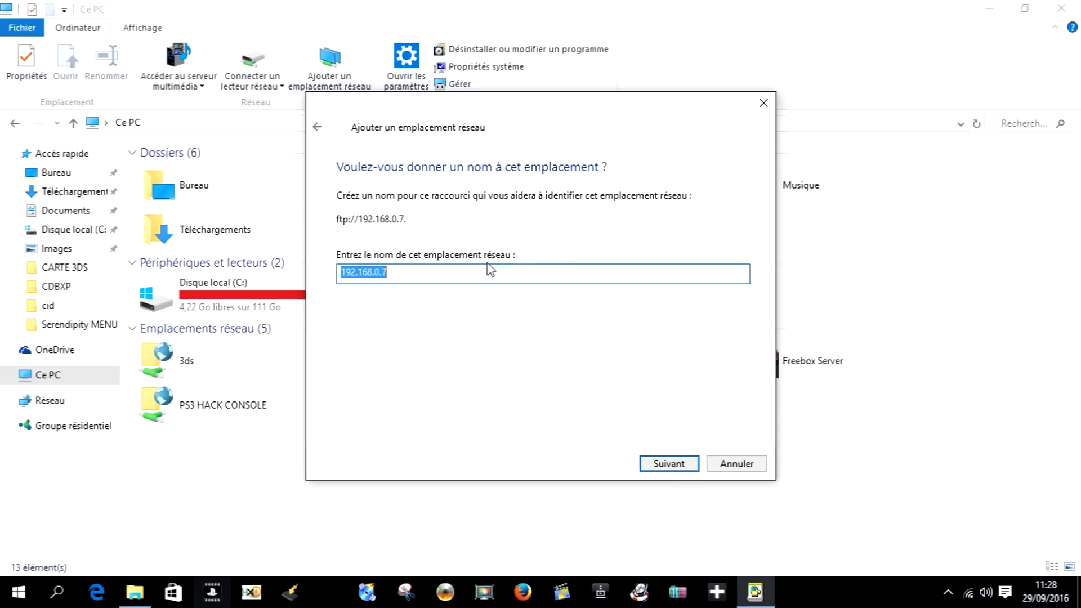
pyautogui.write('Ma PS3 de test')
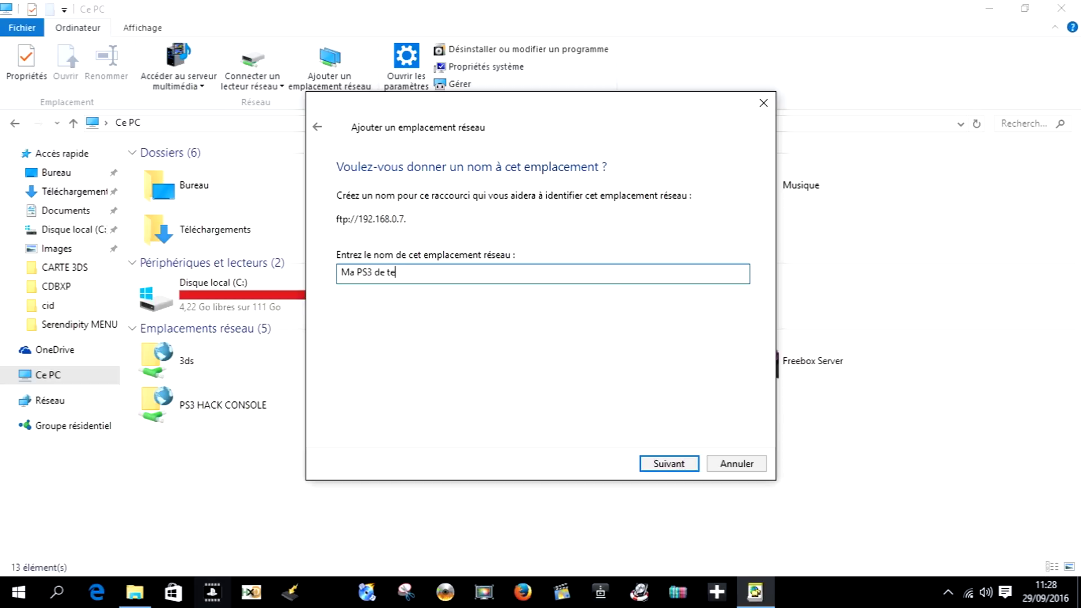
pyautogui.click(670, 467)
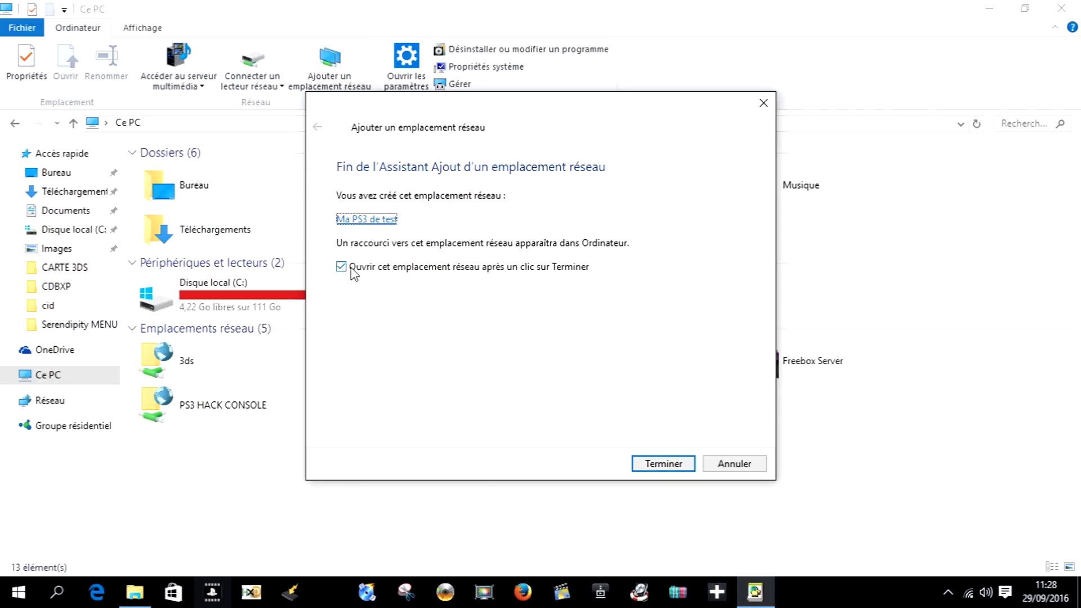
# - Finish the wizard, sign in with the PS3 password saved, and return to Ce PC
pyautogui.click(657, 467)
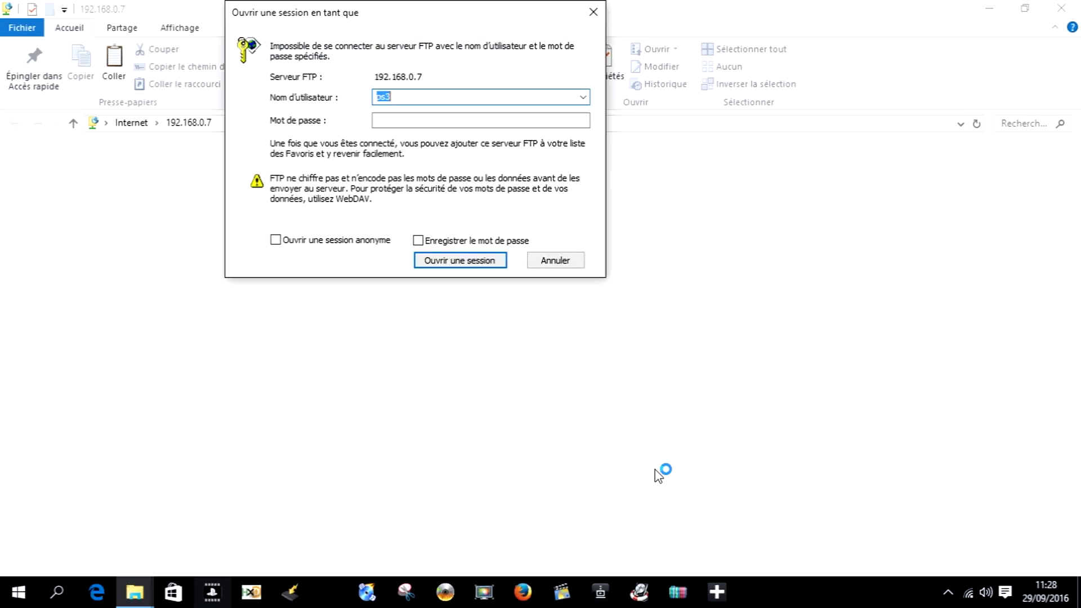
pyautogui.click(422, 118)
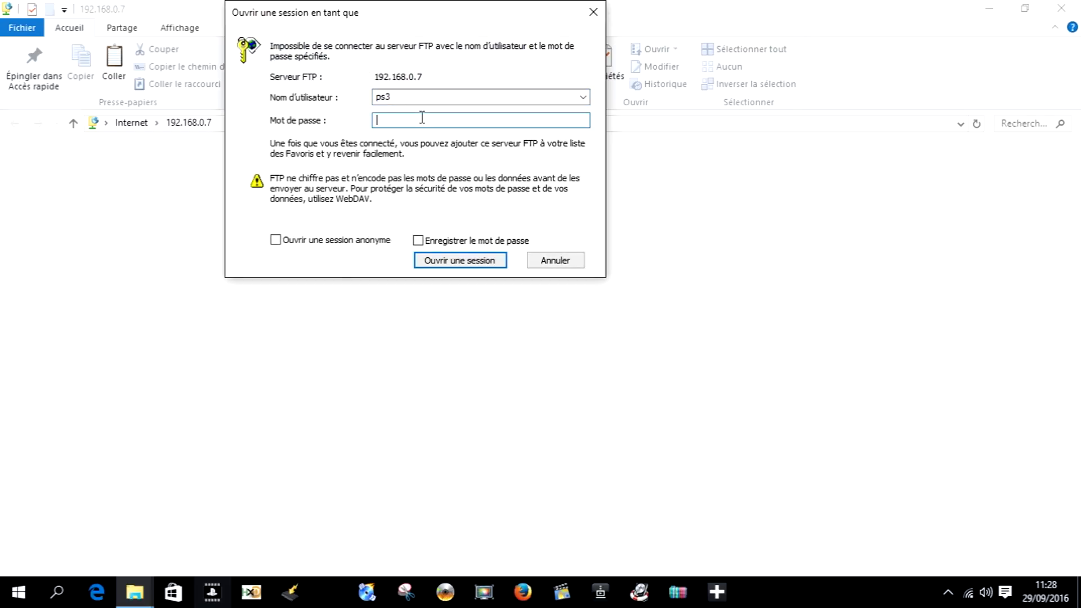
pyautogui.write('p')
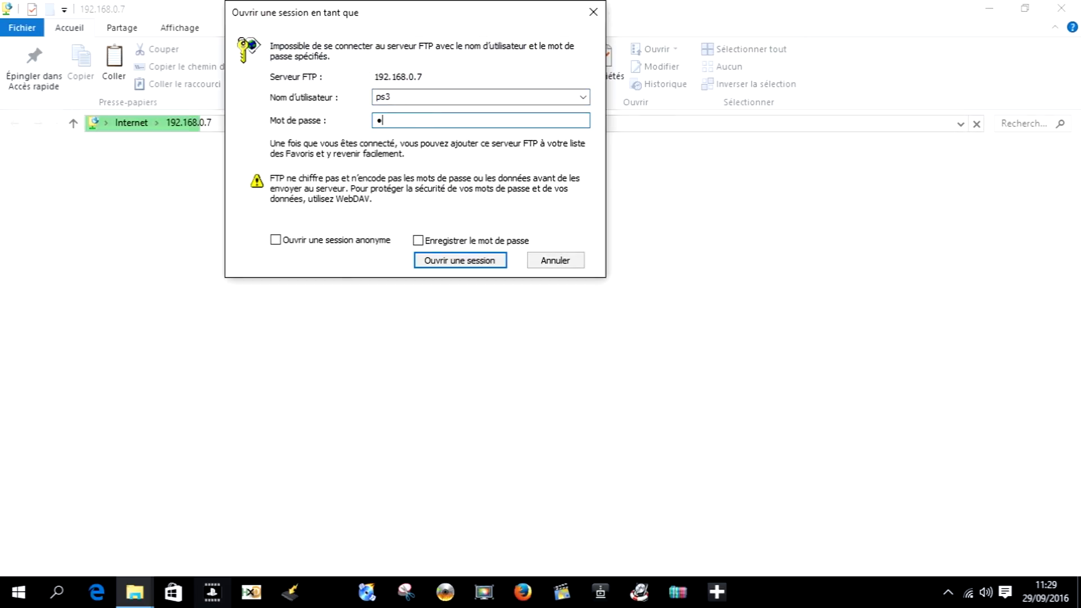
pyautogui.write('s3')
pyautogui.click(421, 240)
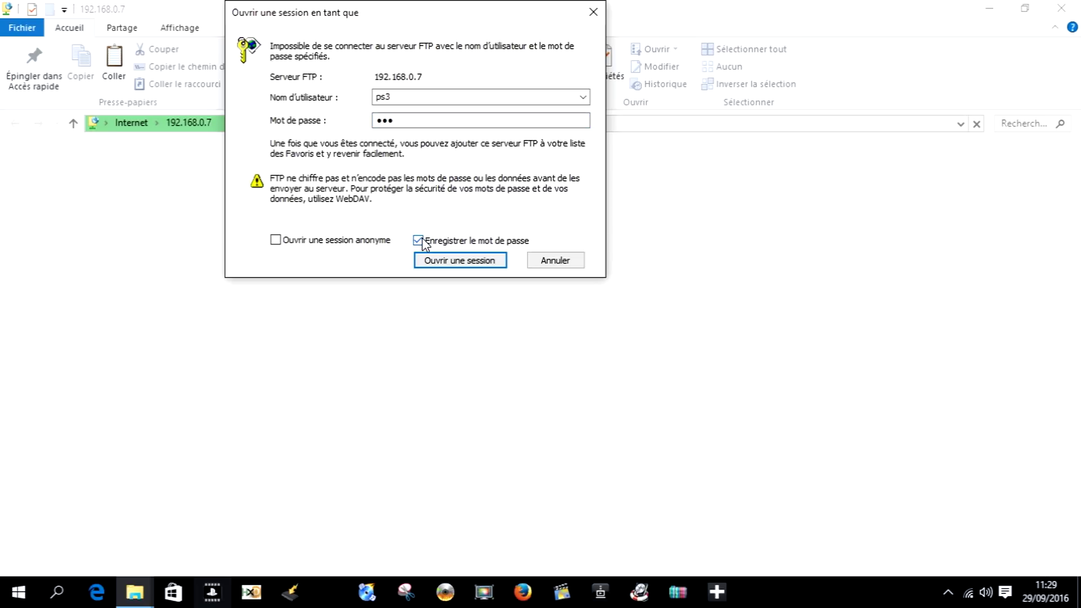
pyautogui.click(453, 262)
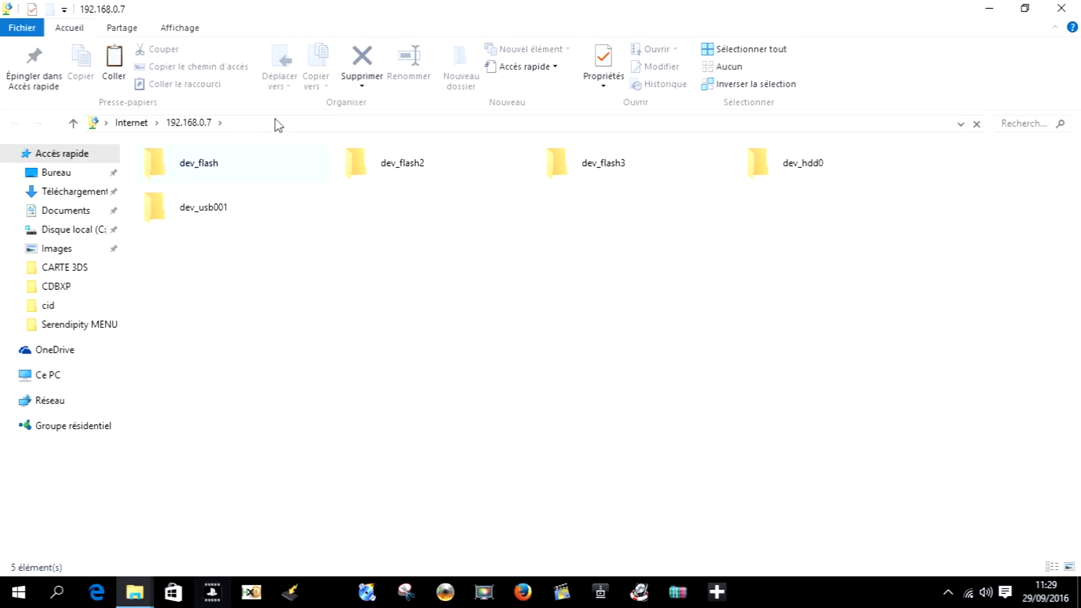
pyautogui.click(45, 377)
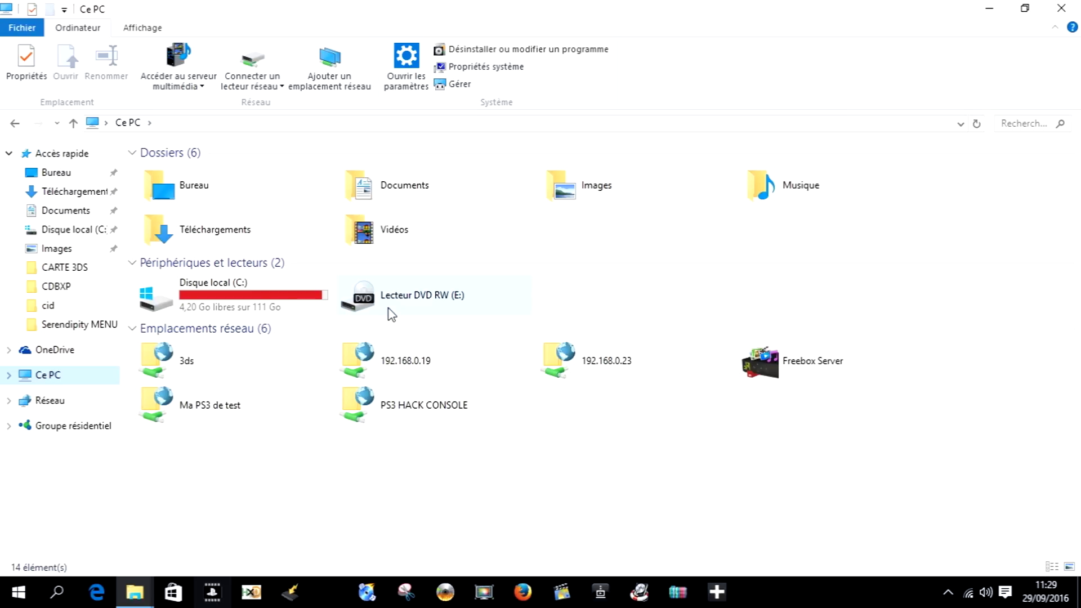
# - Browse Ma PS3 de test to dev_hdd0/PS3ISO, showing the GTA V Modding ISO, and restore the window
pyautogui.click(192, 420)
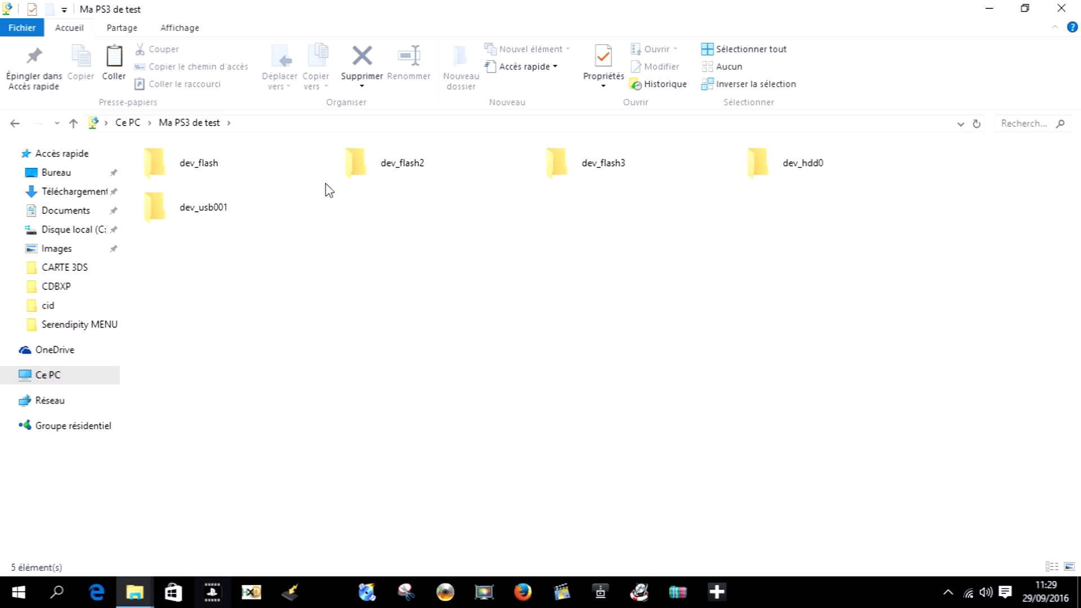
pyautogui.doubleClick(787, 162)
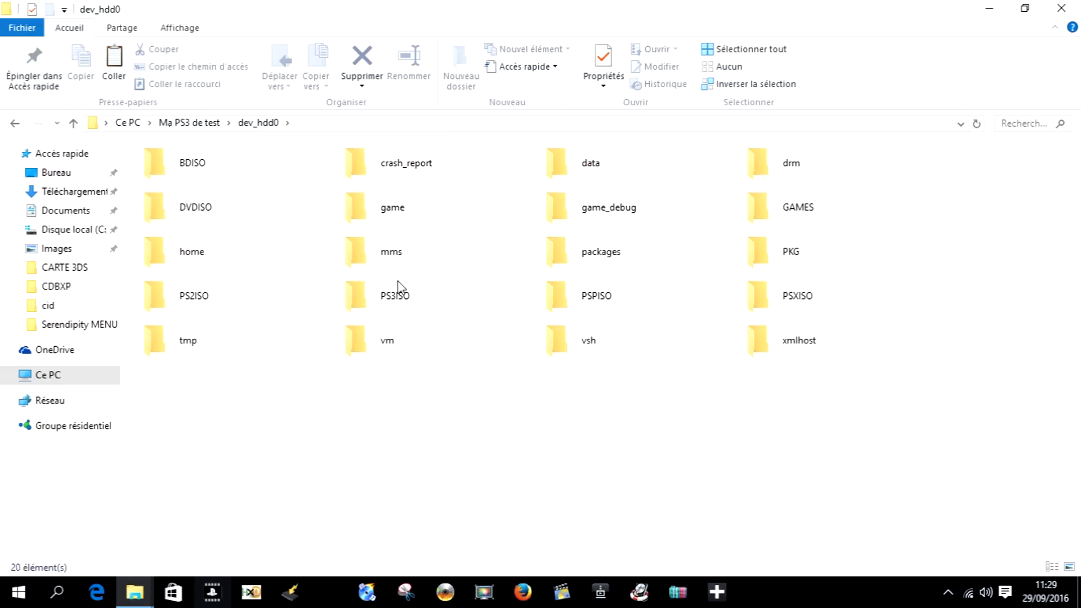
pyautogui.click(397, 302)
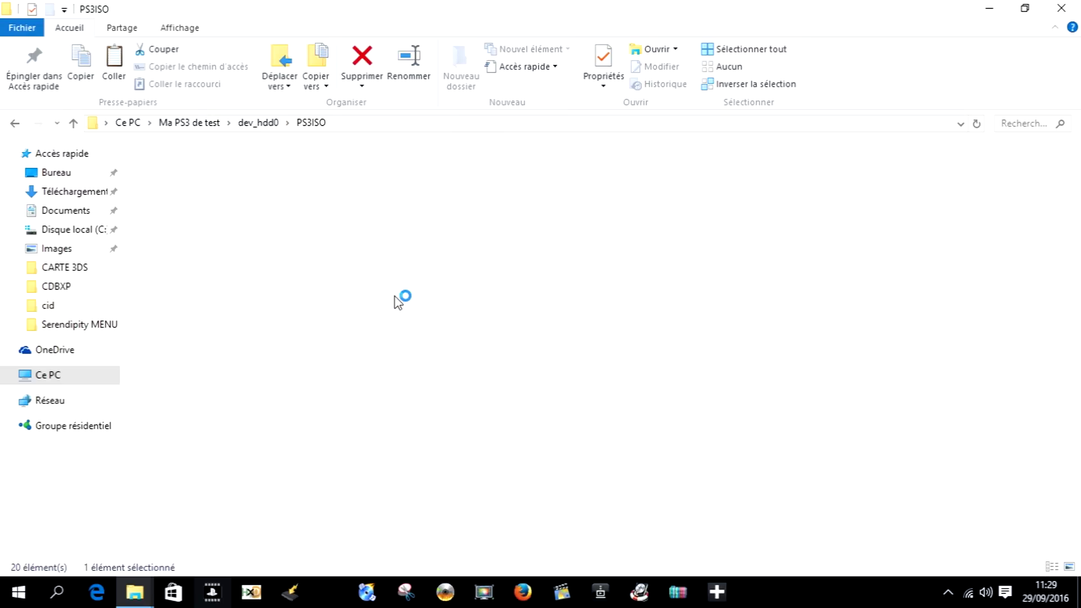
pyautogui.click(1032, 7)
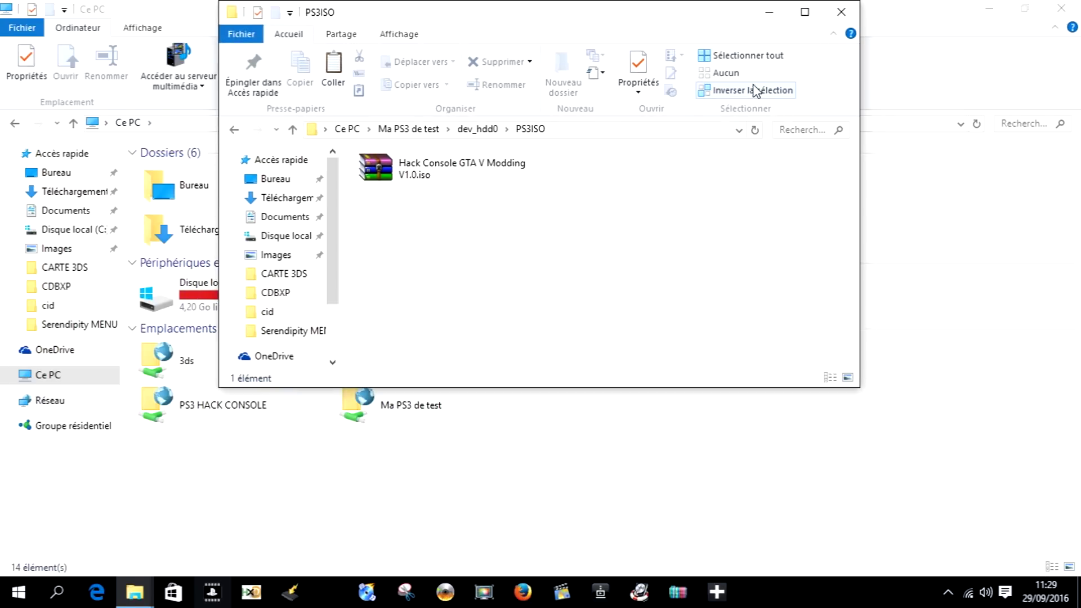
# - Uncover and copy the desktop GTA V ISO, then close the PS3ISO folder's menu without pasting
pyautogui.click(999, 7)
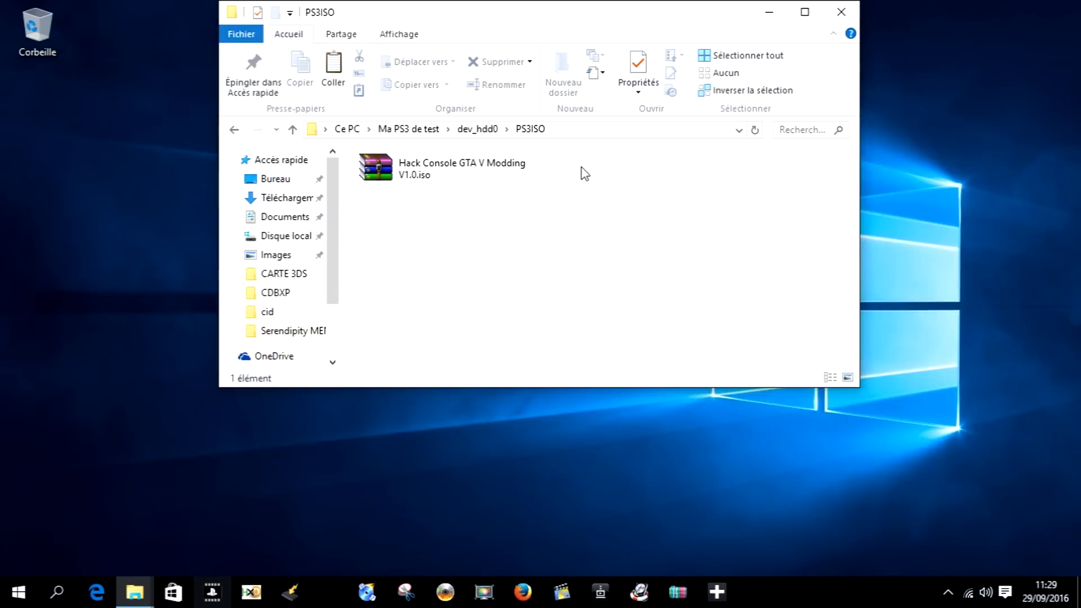
pyautogui.moveTo(507, 17); pyautogui.dragTo(655, 148)
pyautogui.click(260, 279)
pyautogui.rightClick(259, 278)
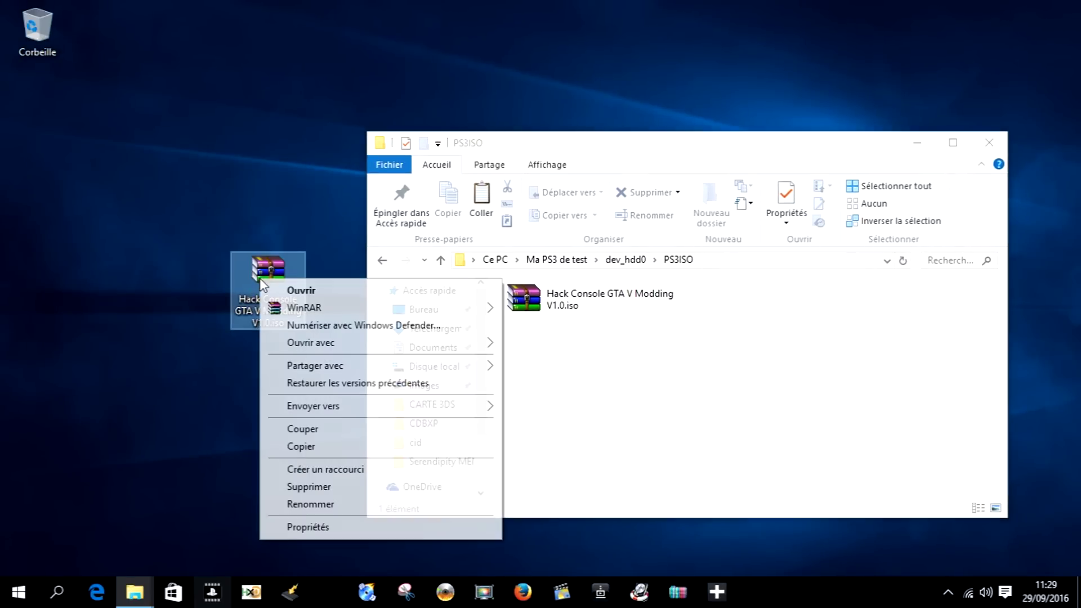
pyautogui.click(310, 446)
pyautogui.rightClick(629, 407)
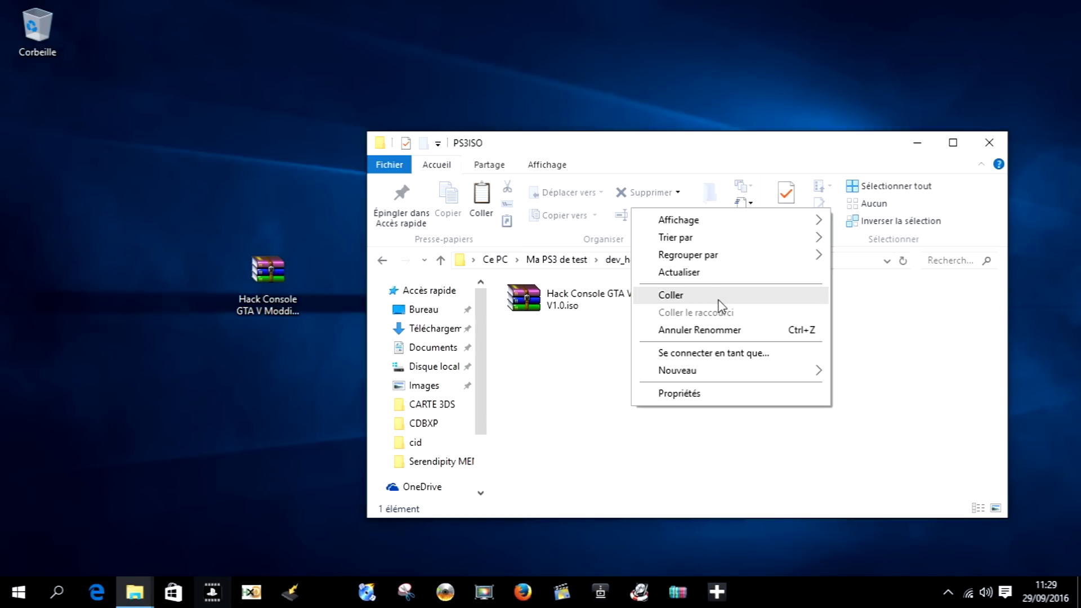
pyautogui.click(522, 403)
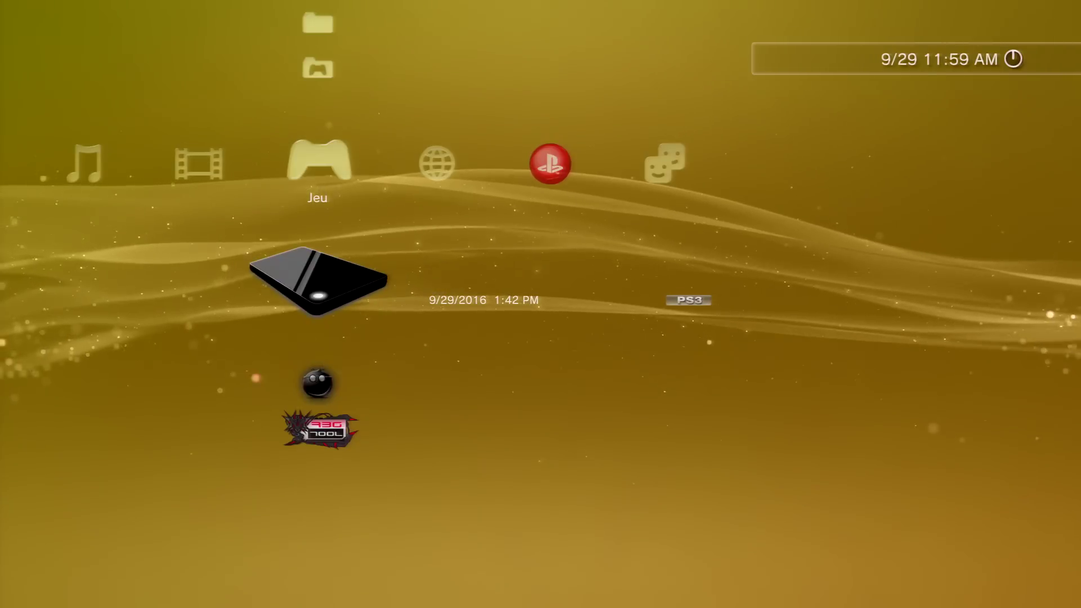
# - Move from webMAN Games down to Prepare NTFS Drives 1.13 and launch it
pyautogui.press('Up')
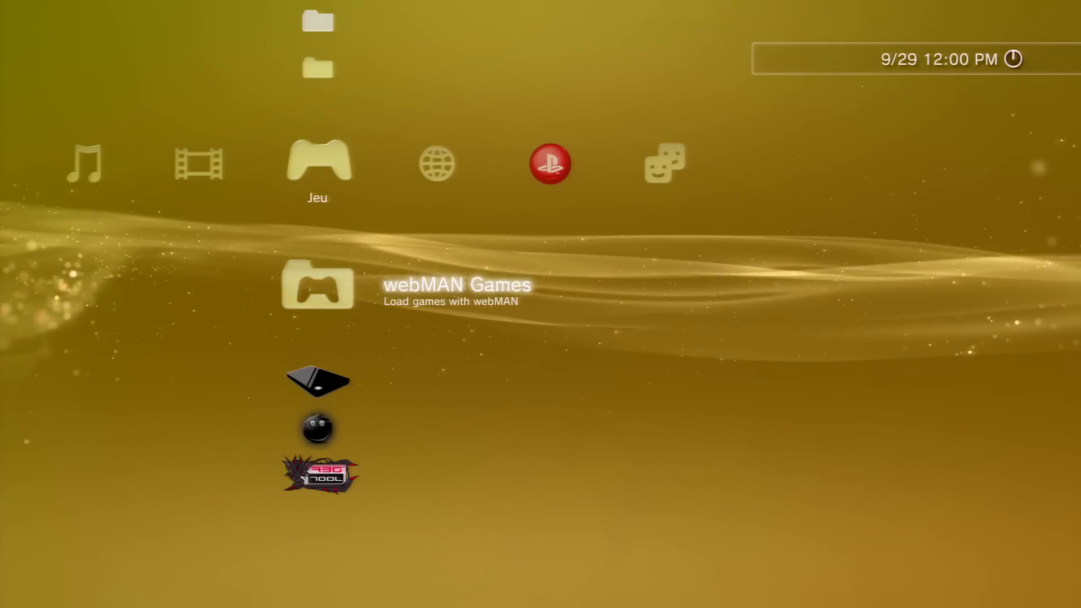
pyautogui.press('Down')
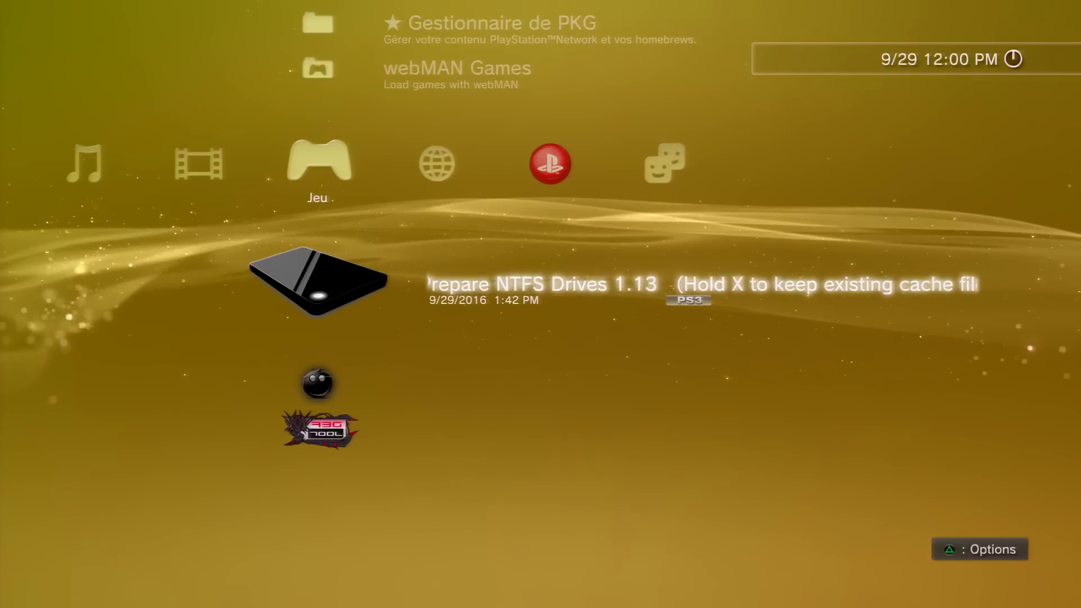
pyautogui.press('Return')
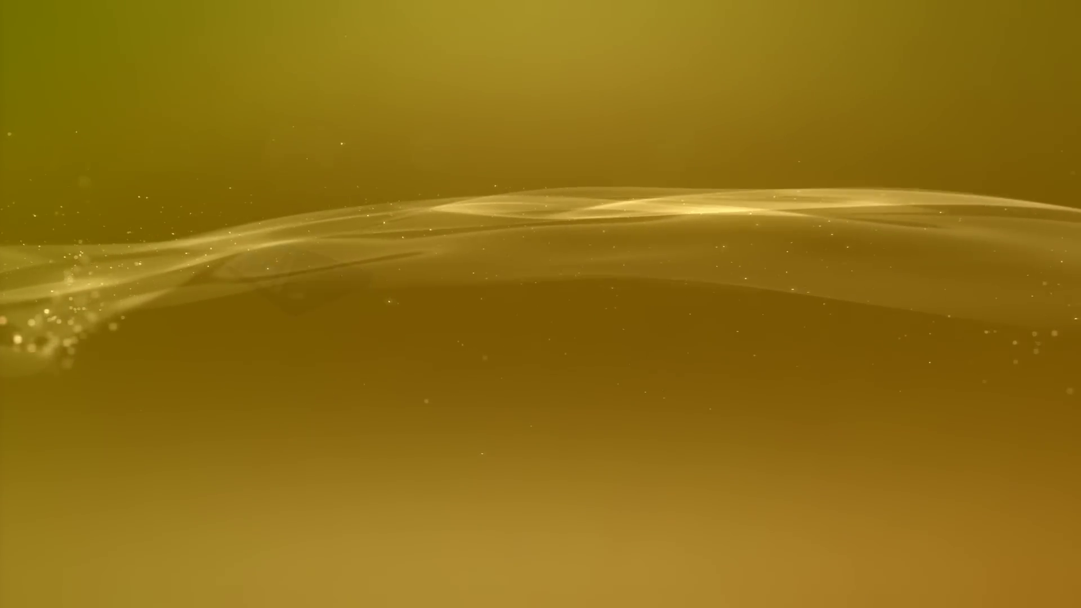